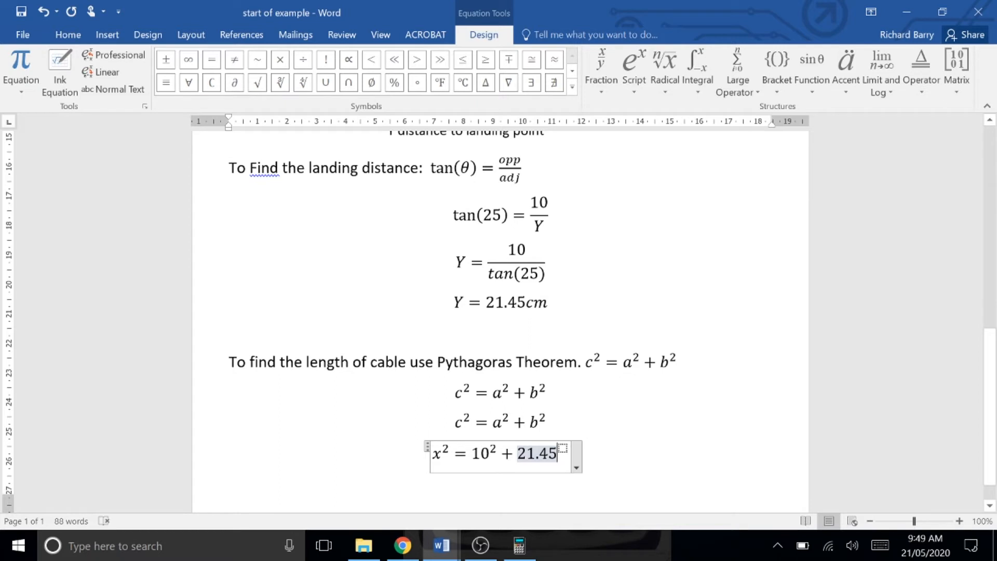
# Square the 21.45 term to complete the equation x² = 10² + 21.45²
pyautogui.write('2')
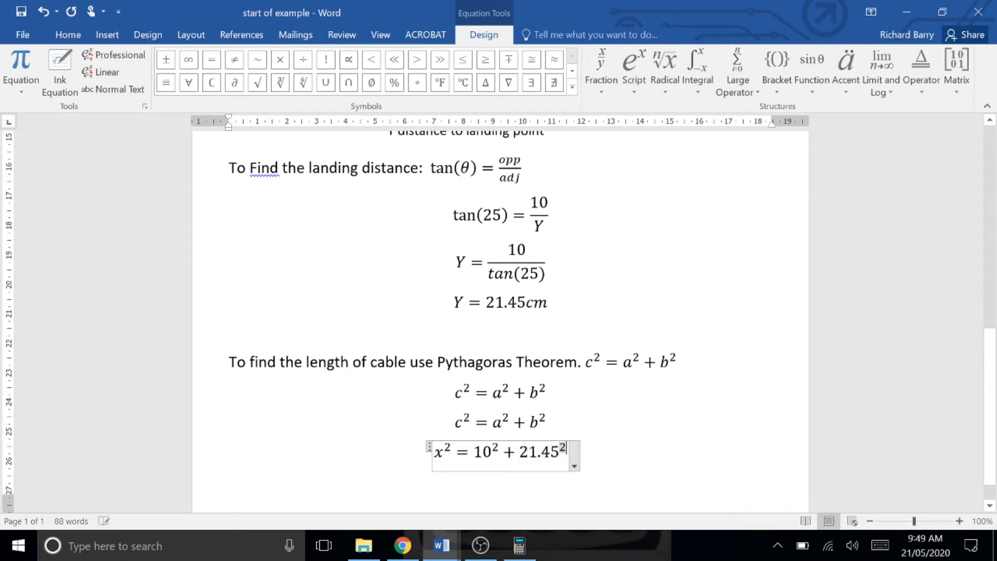
pyautogui.press('Right')
pyautogui.press('Right')
pyautogui.click(569, 458)
# Switch to the fx9860 emulator, place it beside the working, and calculate 10² + 21.45²
pyautogui.click(519, 545)
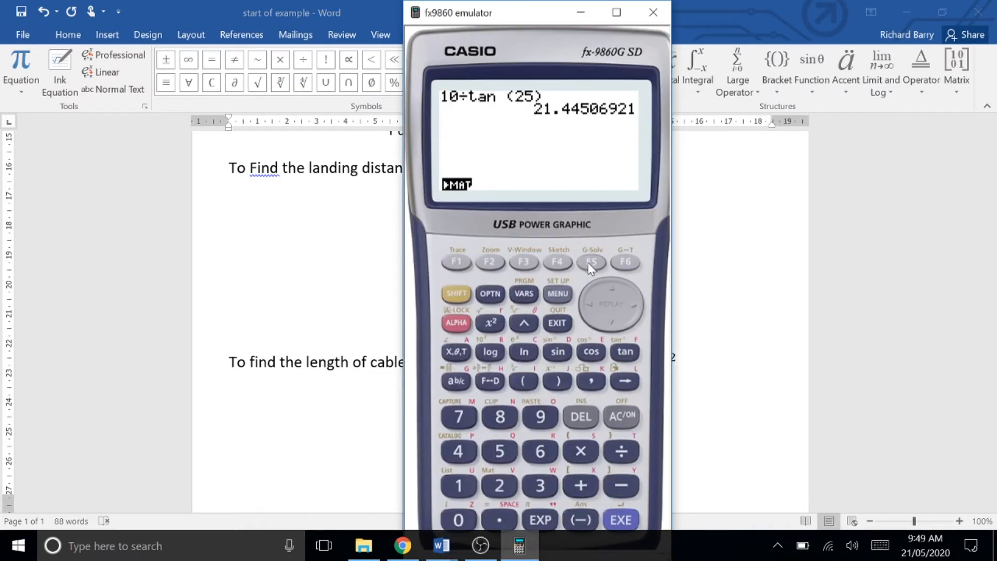
pyautogui.moveTo(515, 16); pyautogui.dragTo(157, 45)
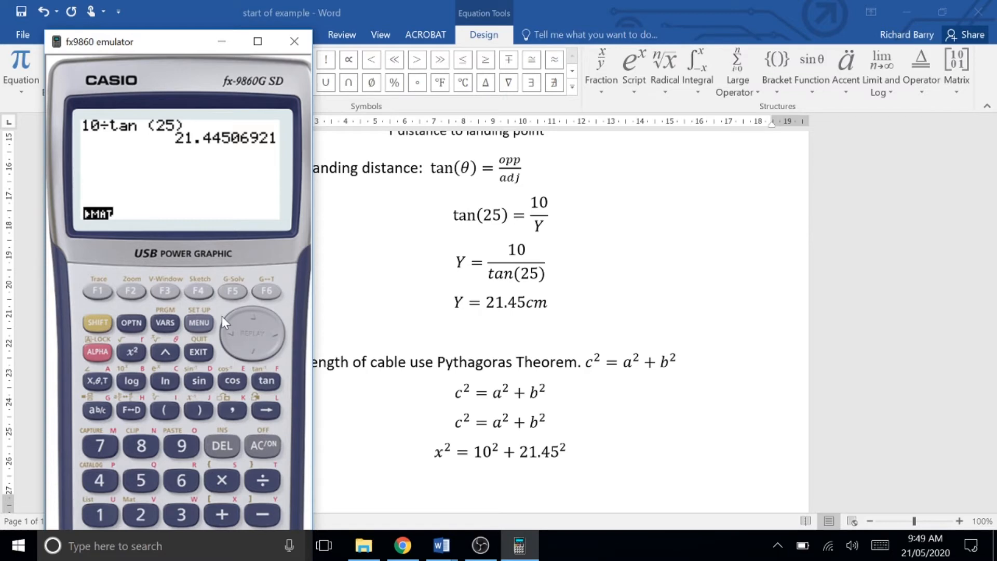
pyautogui.write('10²+')
pyautogui.moveTo(179, 47); pyautogui.dragTo(175, 26)
pyautogui.click(136, 493)
pyautogui.click(130, 518)
pyautogui.click(95, 457)
pyautogui.click(137, 454)
pyautogui.click(128, 330)
pyautogui.click(258, 525)
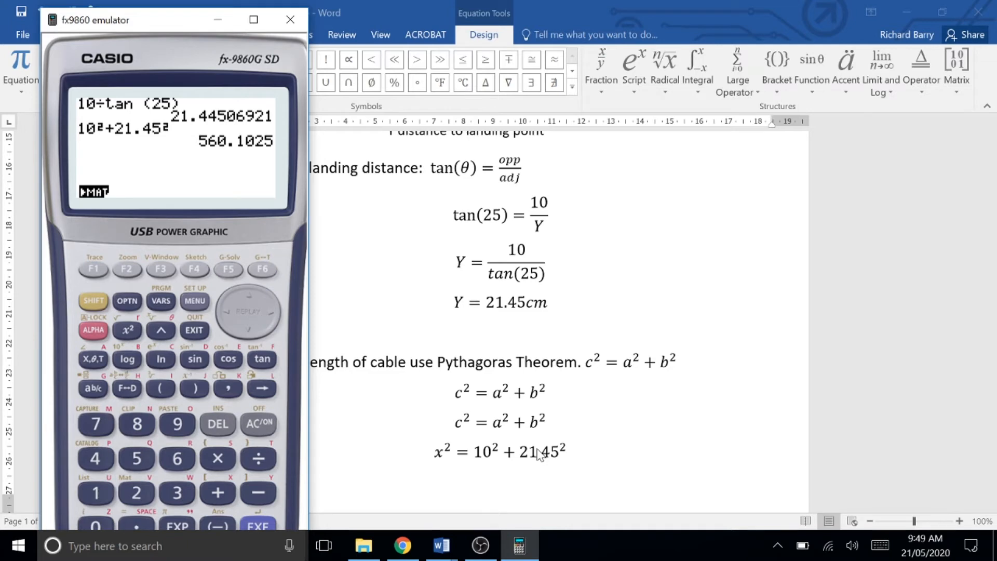
# Return to Word and insert a new equation with a superscript structure below x² = 10² + 21.45²
pyautogui.click(575, 457)
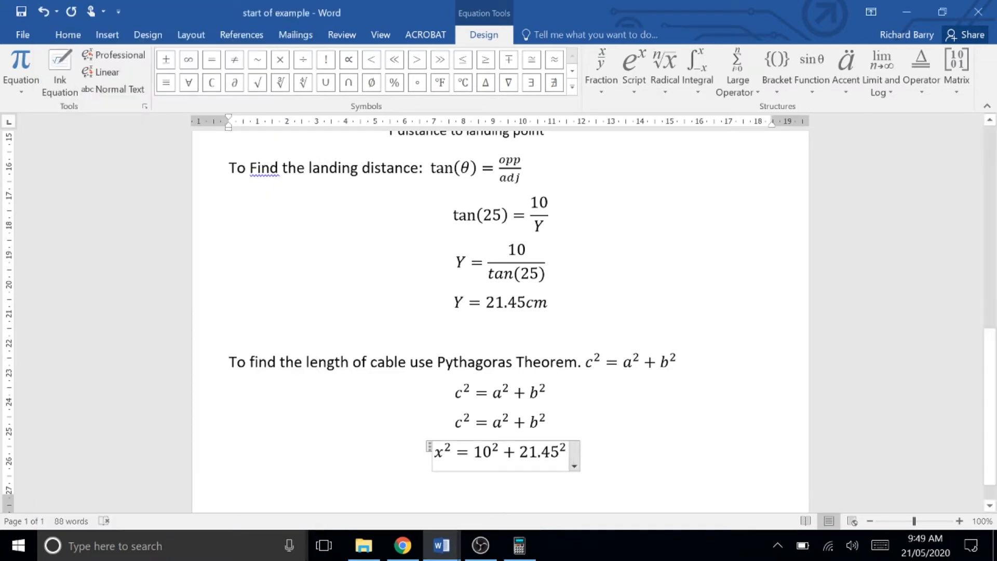
pyautogui.press('Return')
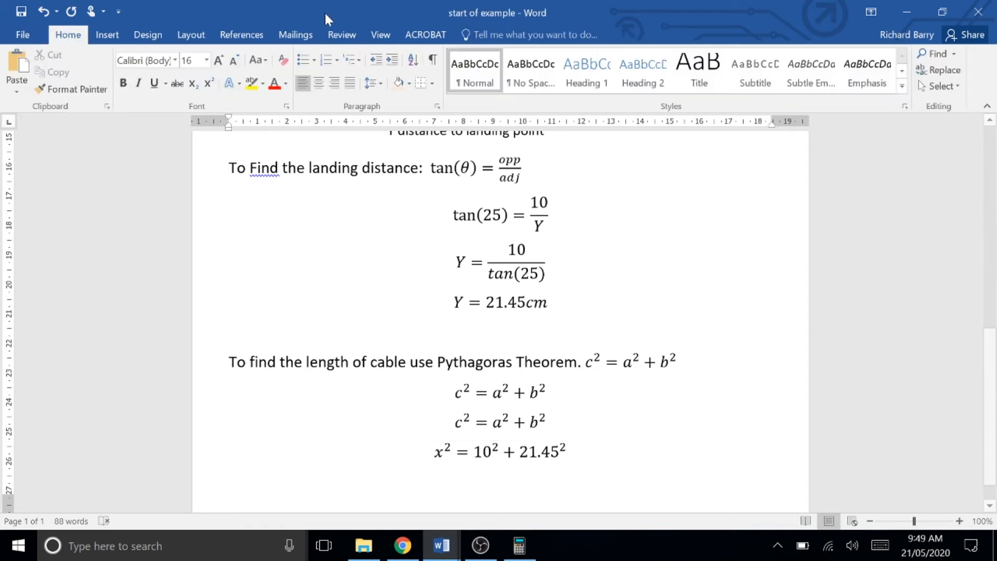
pyautogui.click(107, 34)
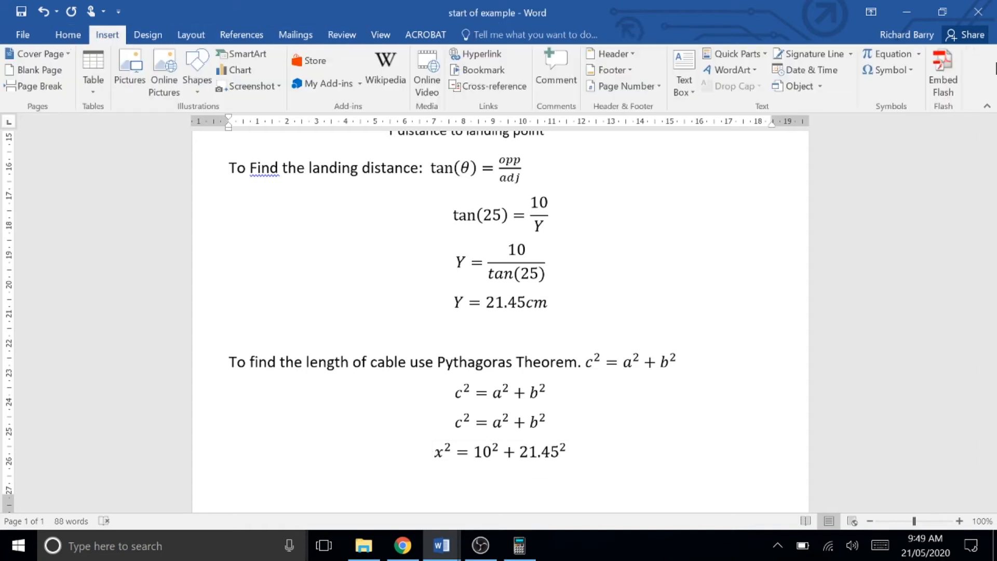
pyautogui.click(901, 57)
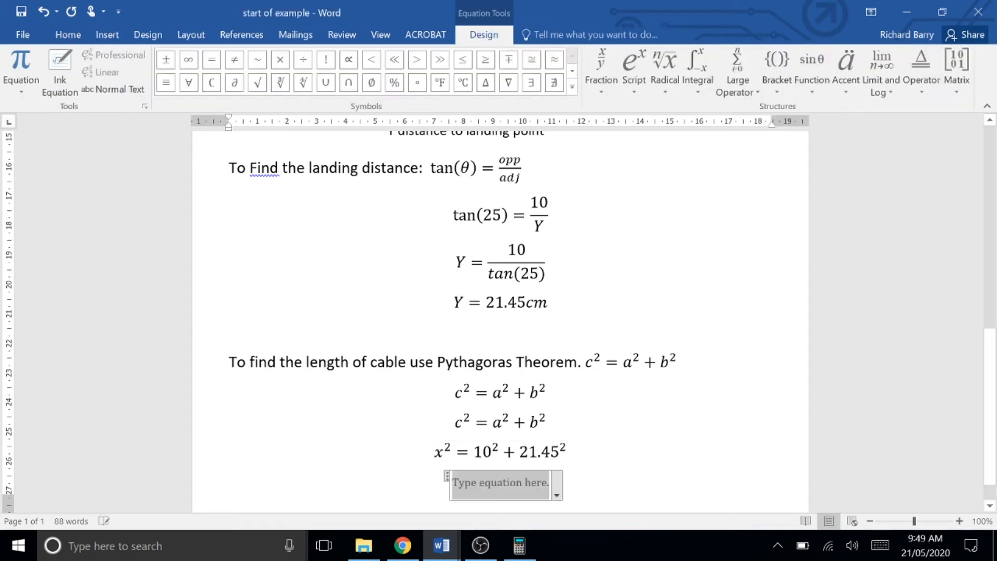
pyautogui.click(634, 70)
pyautogui.click(651, 156)
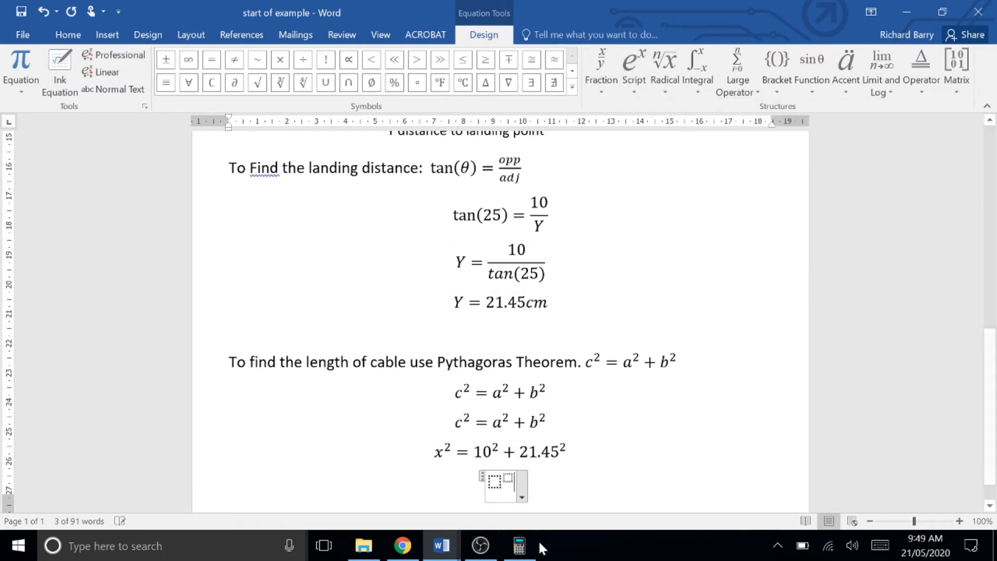
# Fill the superscript structure with x² and follow it with an equals sign on the baseline
pyautogui.write('x')
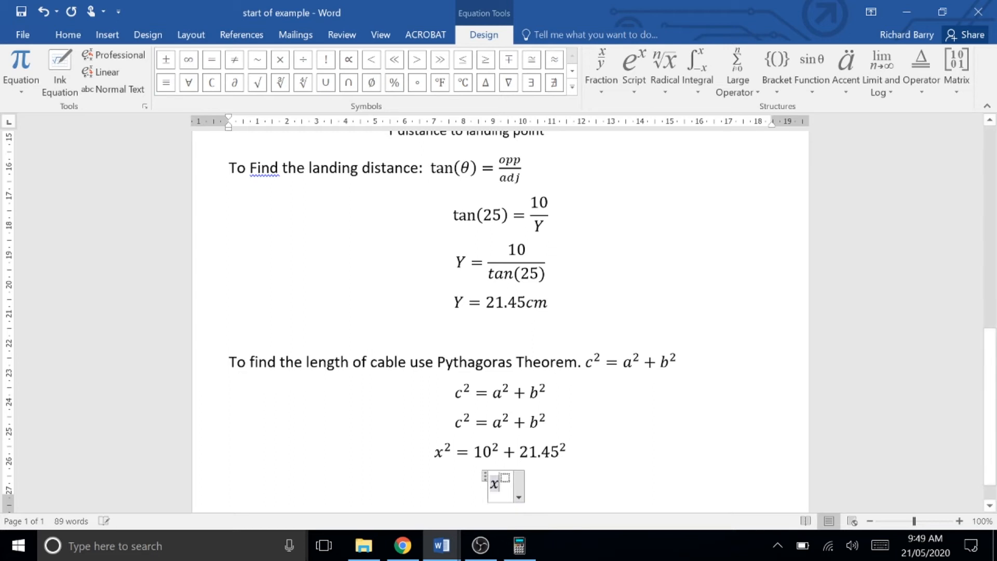
pyautogui.press('Right')
pyautogui.write('2')
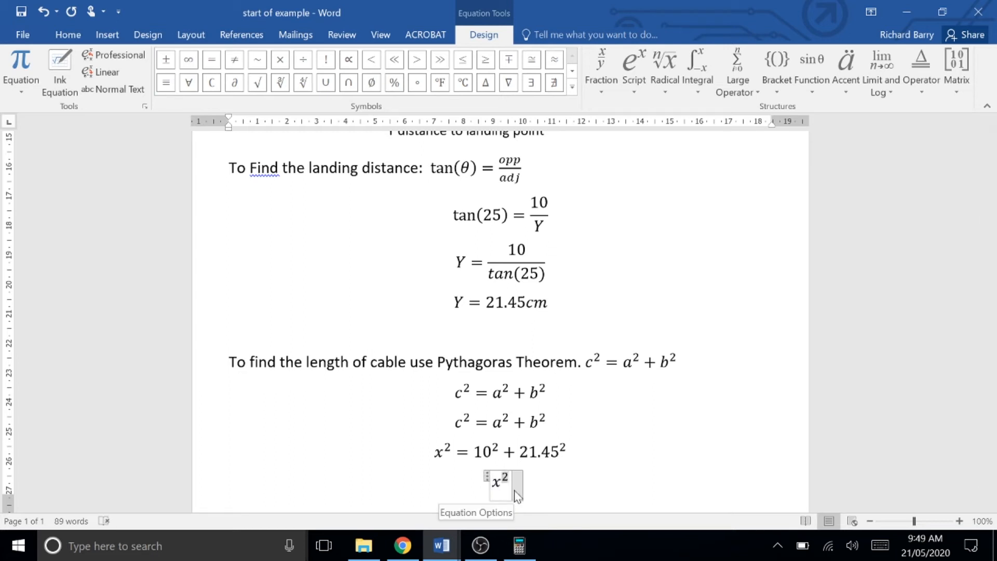
pyautogui.write('=')
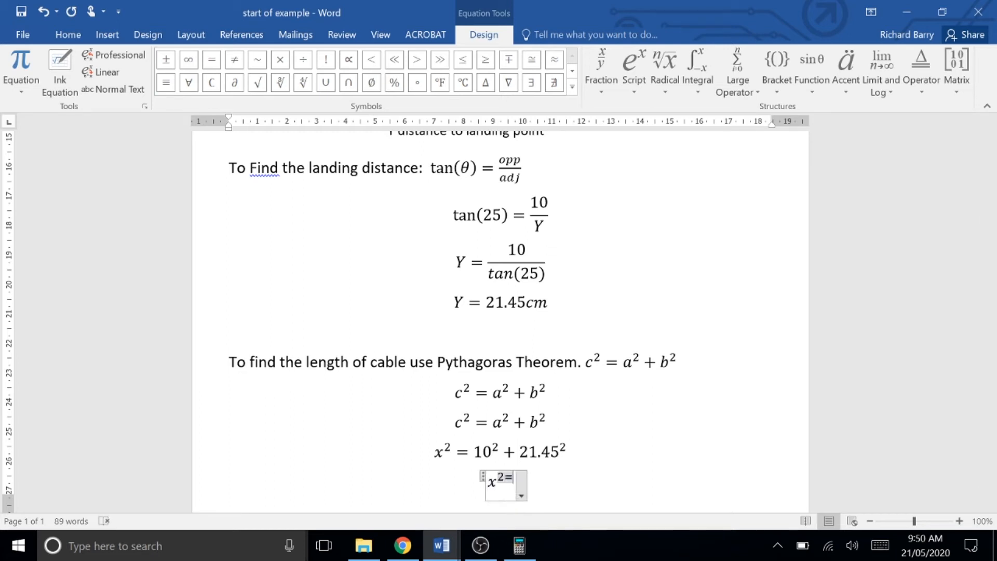
pyautogui.press('BackSpace')
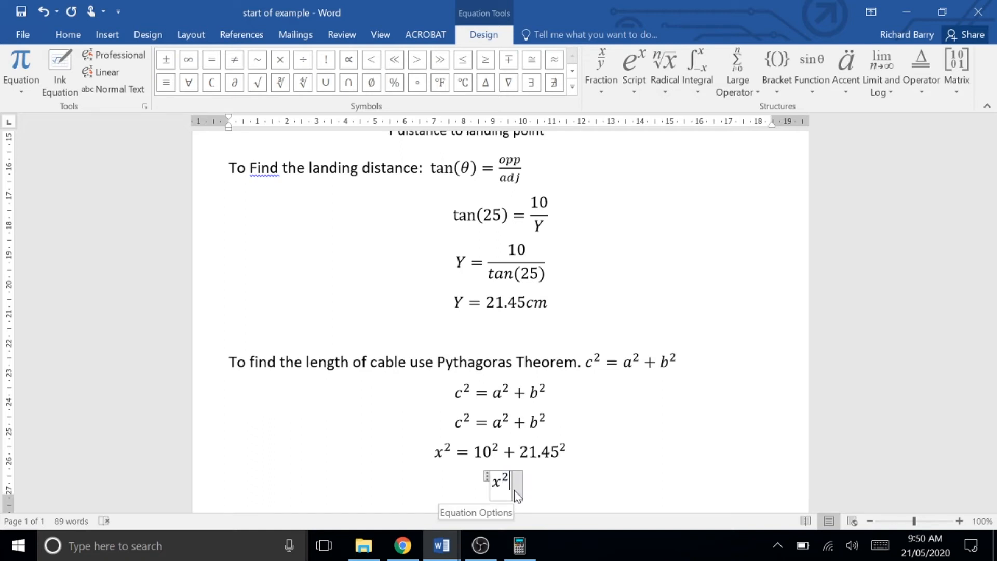
pyautogui.write('-')
pyautogui.press('BackSpace')
pyautogui.write('=')
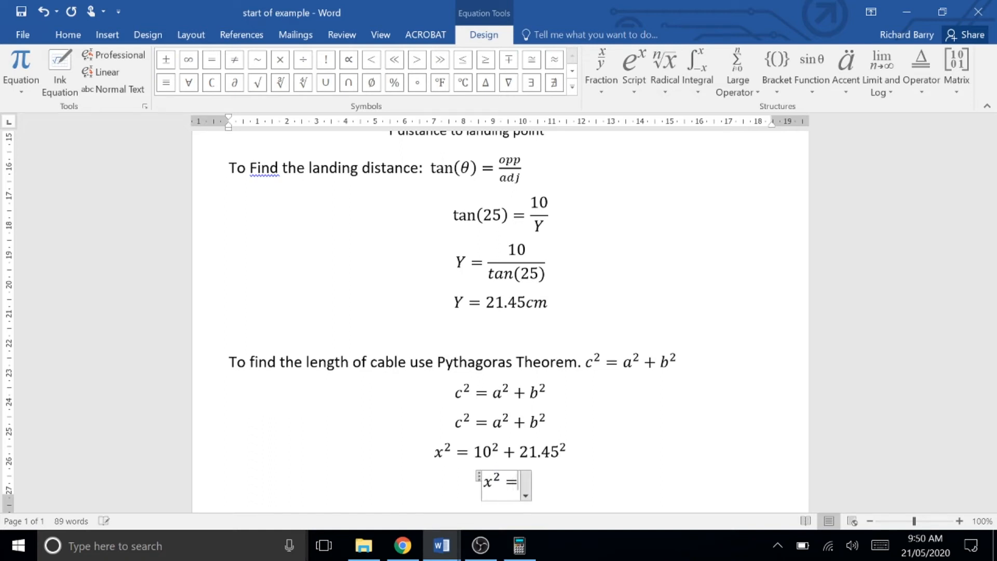
# Check the sum in the fx9860 emulator and complete the Word equation as x² = 560.1
pyautogui.click(516, 548)
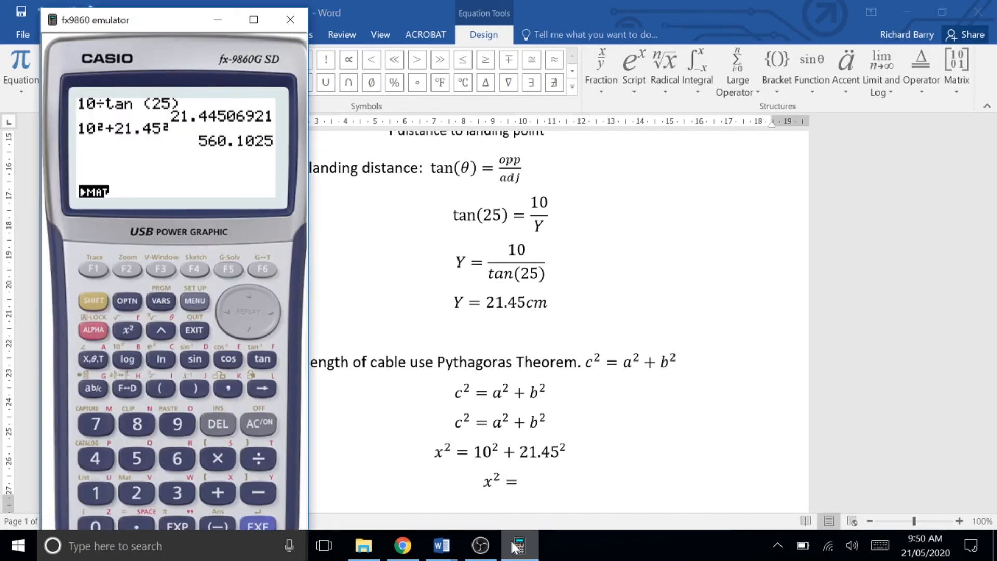
pyautogui.click(527, 492)
pyautogui.write('560.1')
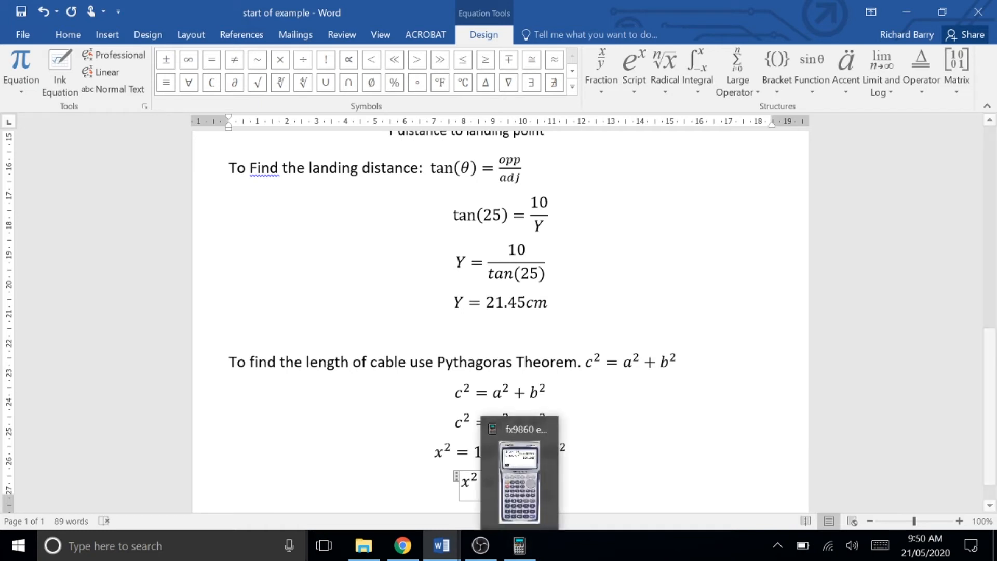
# Copy the equation x² = 560.1 and paste it on a new line below
pyautogui.click(567, 451)
pyautogui.click(542, 481)
pyautogui.moveTo(541, 483); pyautogui.dragTo(461, 482)
pyautogui.hotkey('ctrl', 'c')
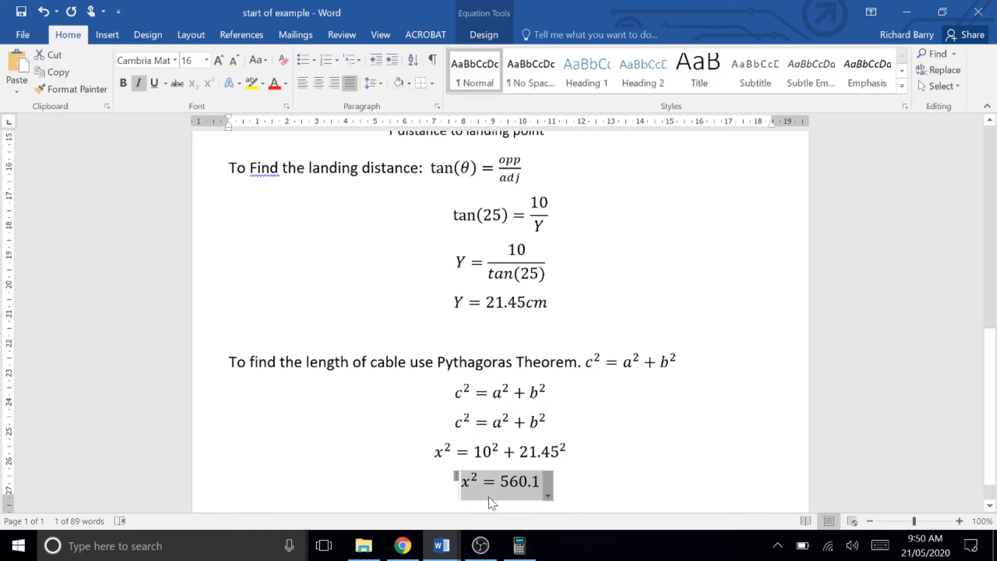
pyautogui.scroll(-1, 543, 504)
pyautogui.click(541, 450)
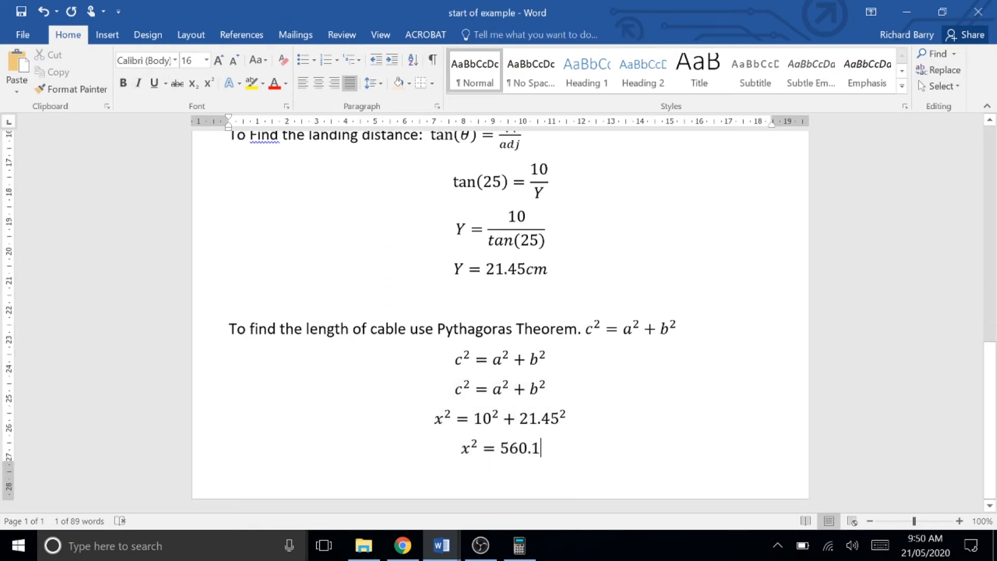
pyautogui.press('Return')
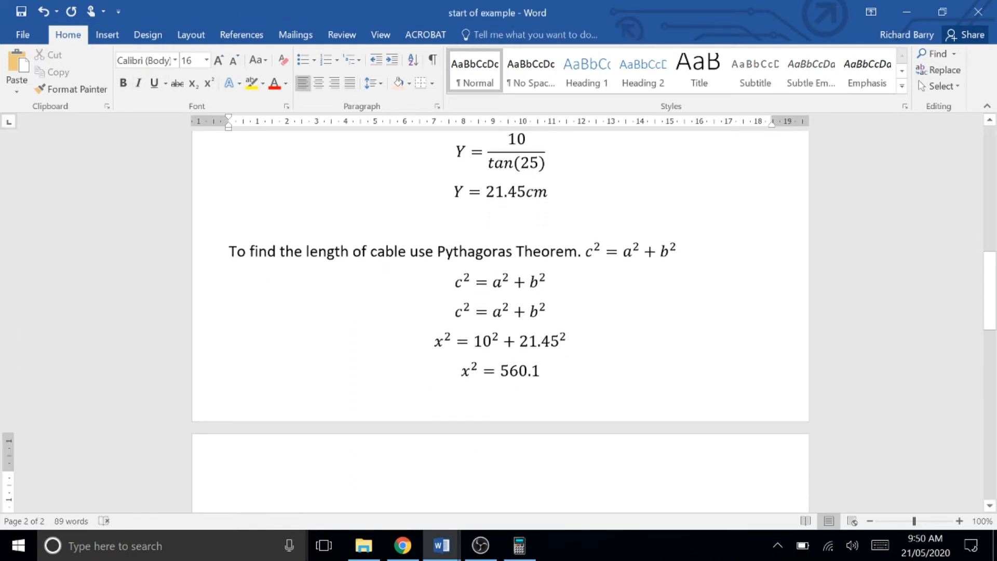
pyautogui.hotkey('ctrl', 'v')
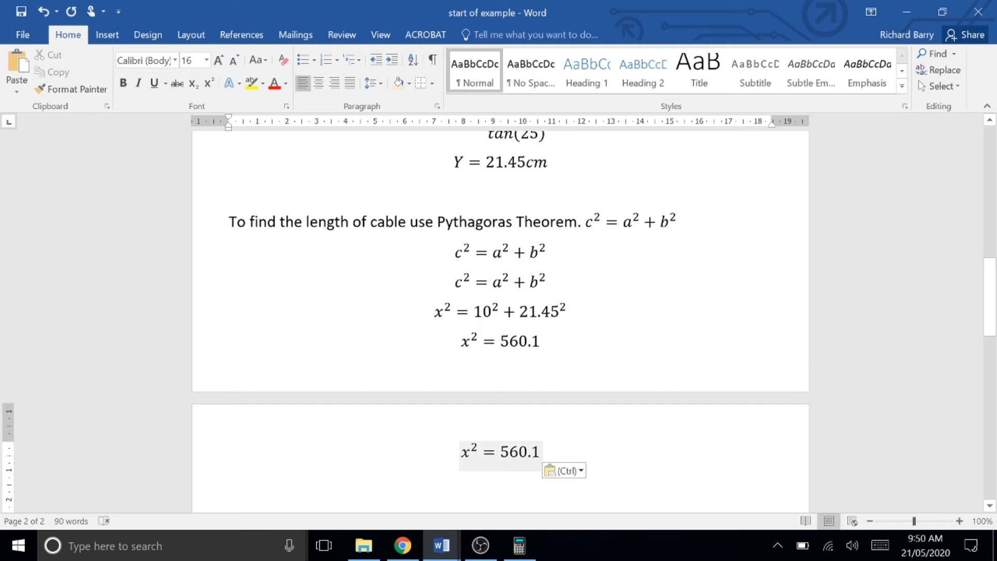
# Replace x² with x in the pasted equation
pyautogui.moveTo(499, 452)
pyautogui.mouseDown()
pyautogui.moveTo(463, 451)
pyautogui.moveTo(480, 453)
pyautogui.mouseUp()
pyautogui.click(463, 454)
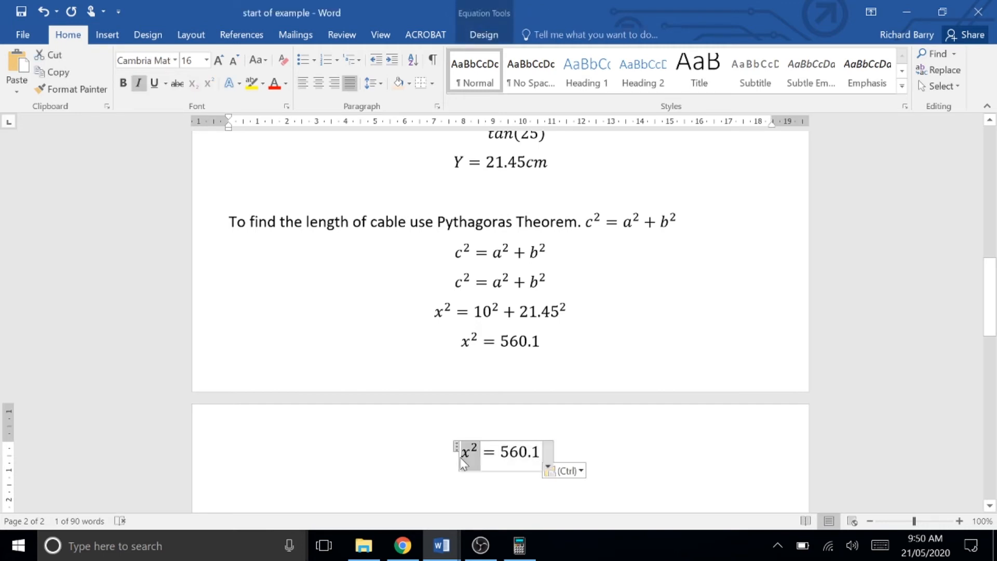
pyautogui.write('x')
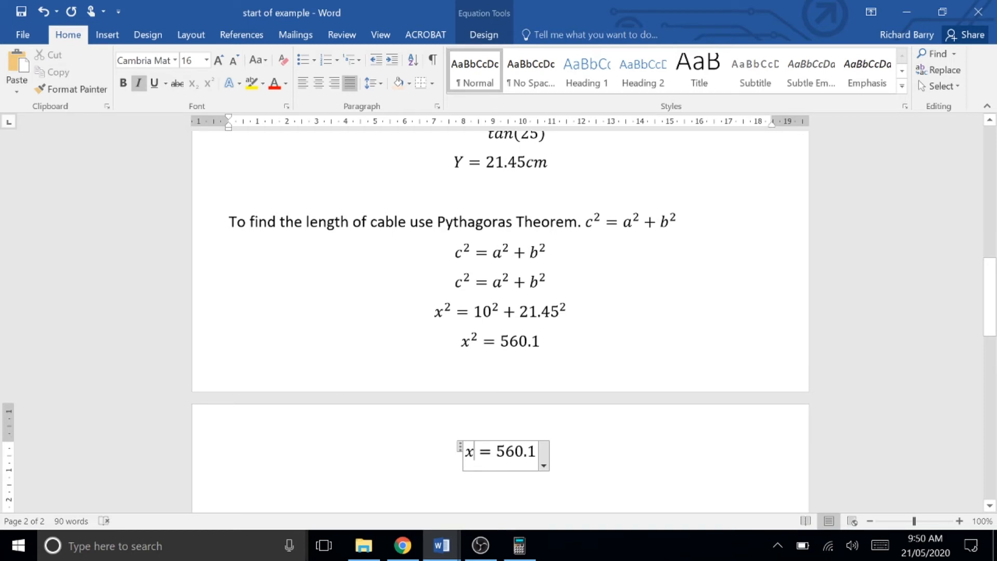
# Put 560.1 under a square root so the pasted equation reads x = √560.1
pyautogui.hotkey('shift', 'Left')
pyautogui.hotkey('shift', 'Left')
pyautogui.hotkey('shift', 'Left')
pyautogui.hotkey('shift', 'Left')
pyautogui.hotkey('shift', 'Left')
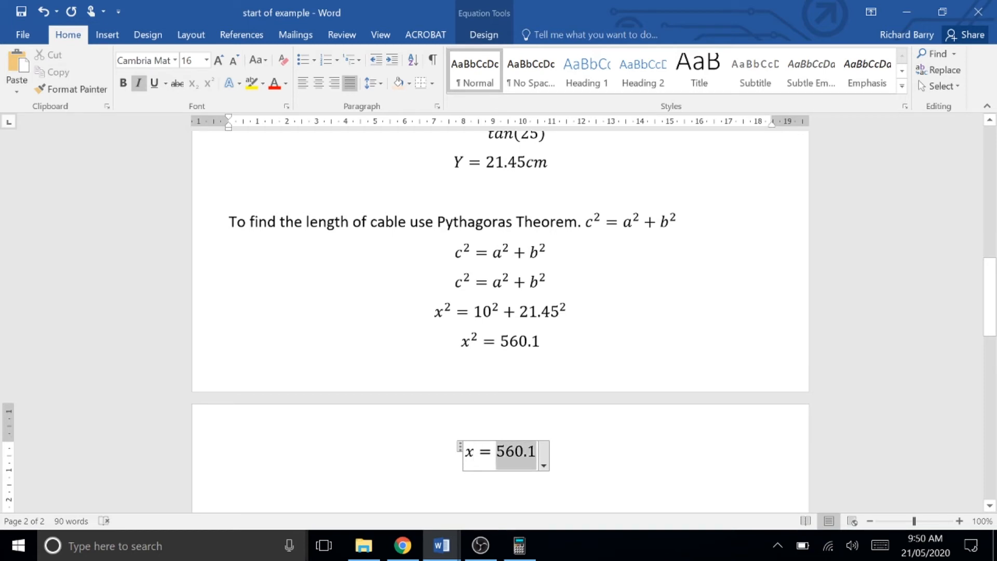
pyautogui.click(484, 34)
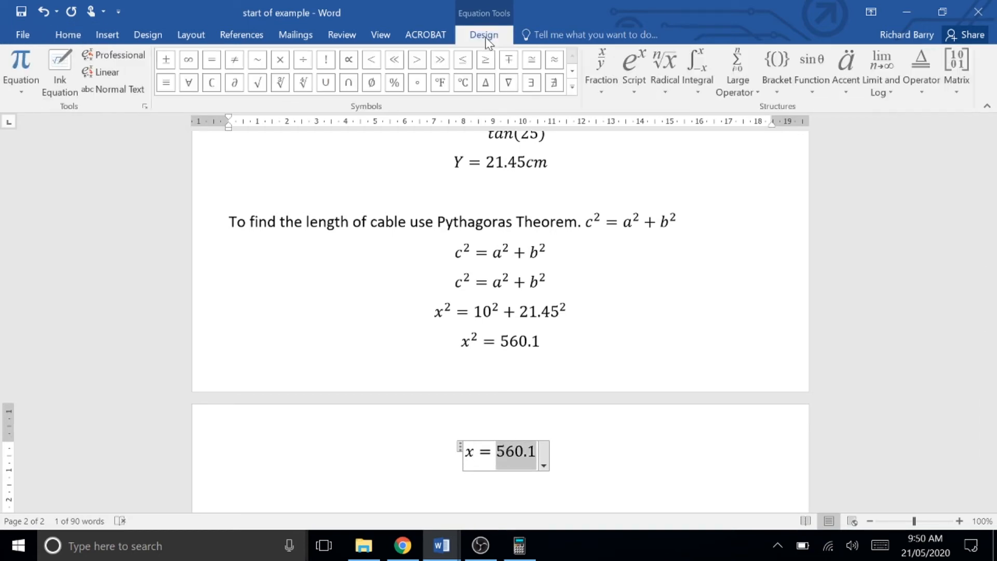
pyautogui.click(670, 67)
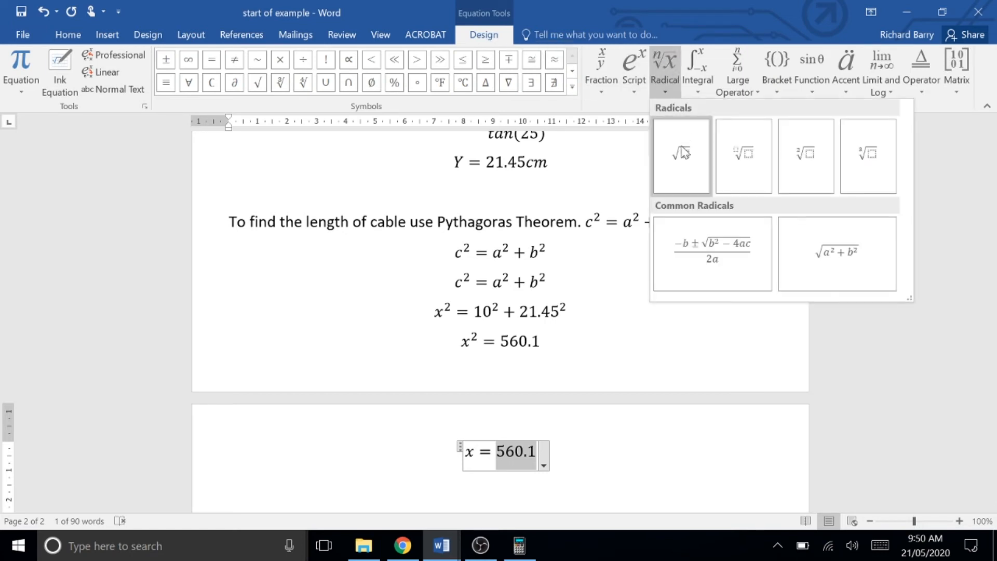
pyautogui.click(684, 151)
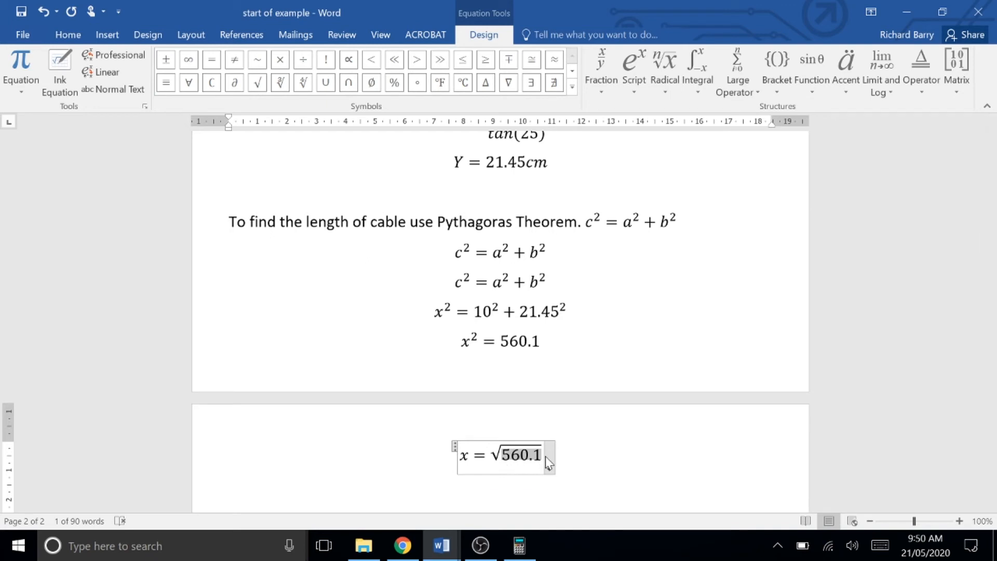
# Switch to the fx9860 emulator and calculate the square root of the previous answer
pyautogui.click(522, 547)
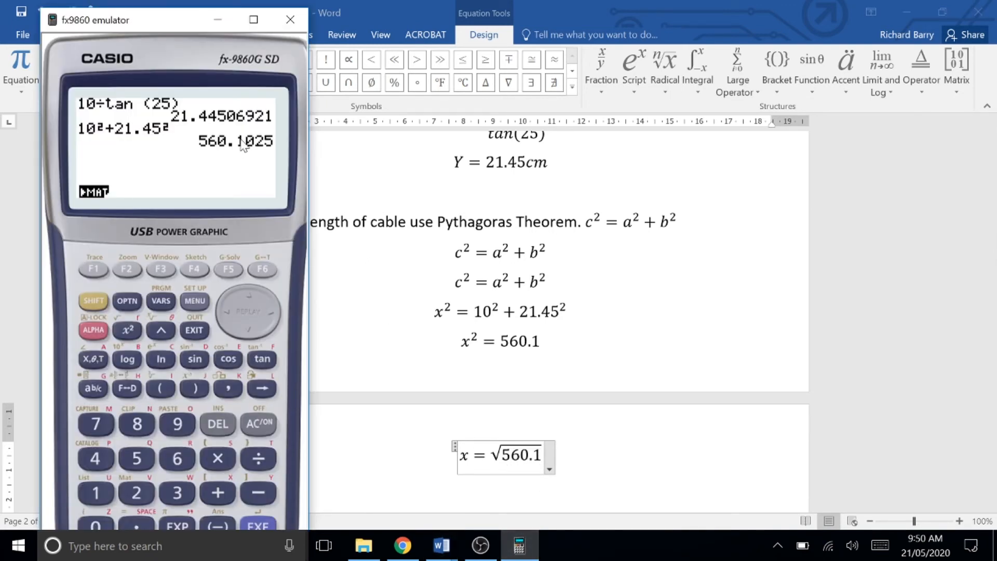
pyautogui.click(101, 298)
pyautogui.click(128, 331)
pyautogui.click(96, 304)
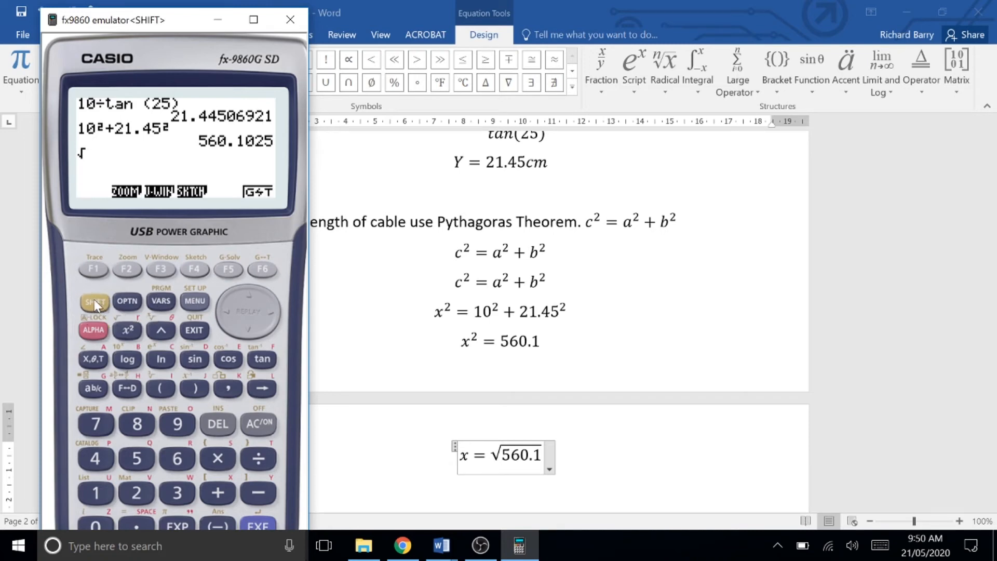
pyautogui.click(218, 521)
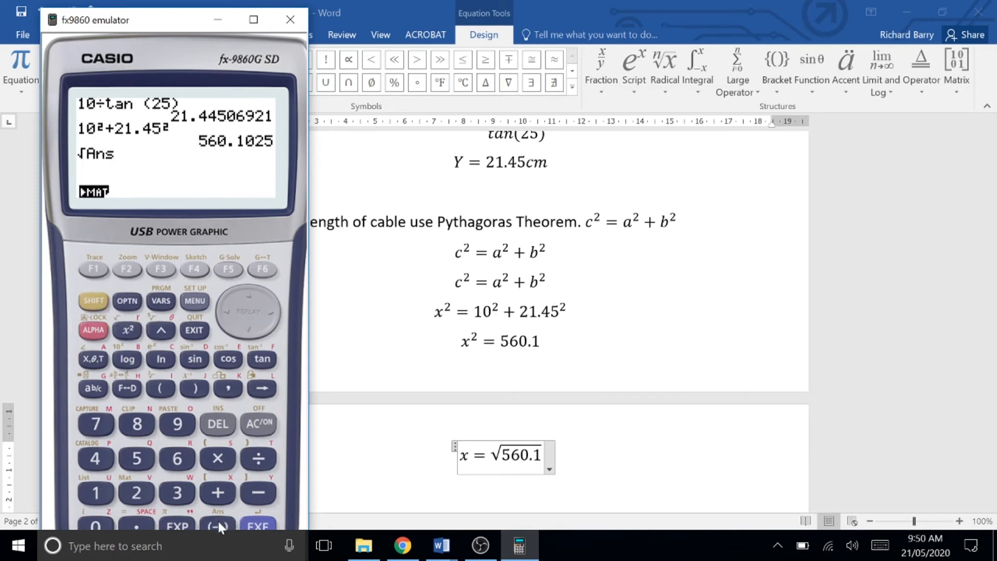
pyautogui.click(265, 528)
# Capture the calculator screen and paste the image into the Word document below x = √560.1
pyautogui.rightClick(189, 142)
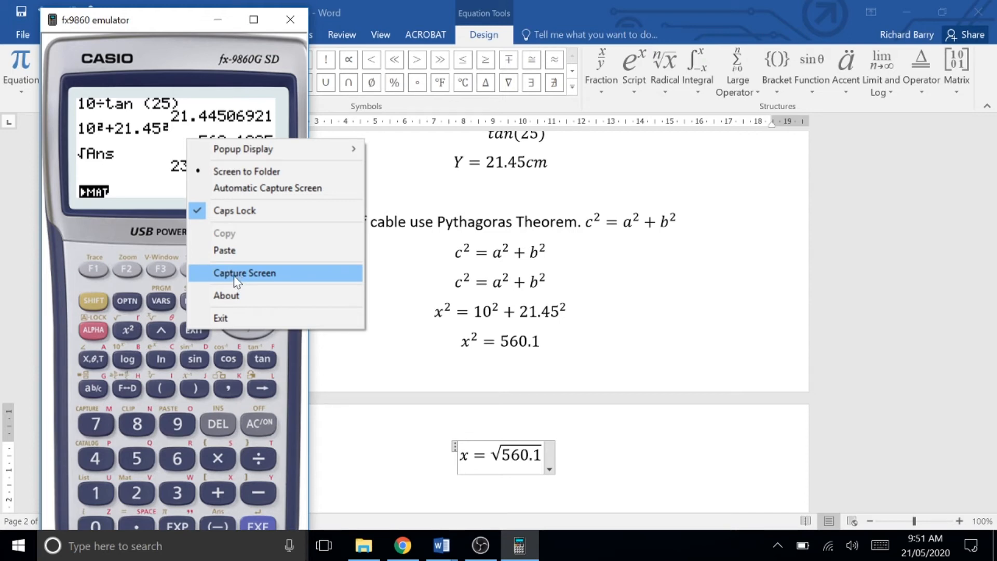
pyautogui.click(126, 231)
pyautogui.rightClick(129, 154)
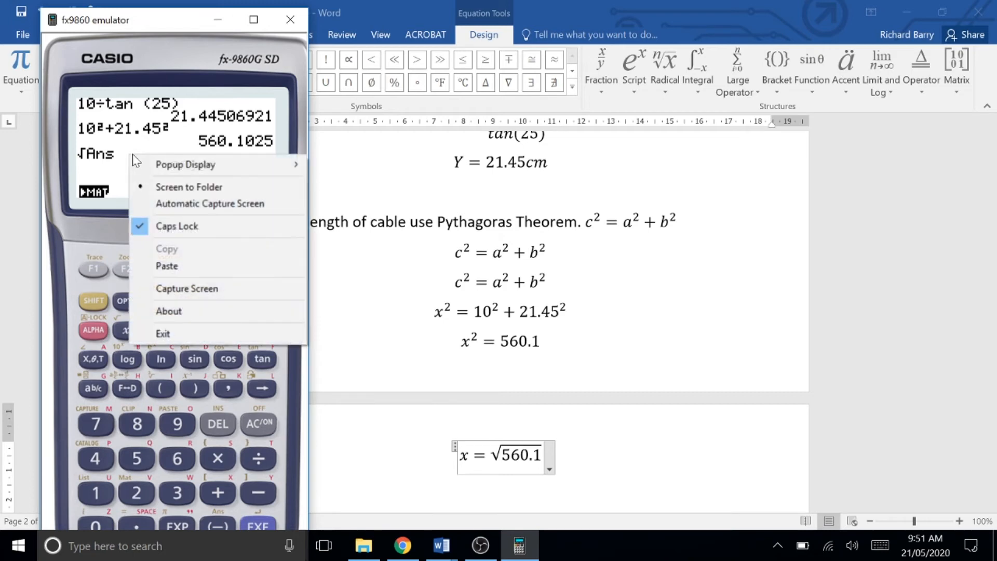
pyautogui.click(195, 287)
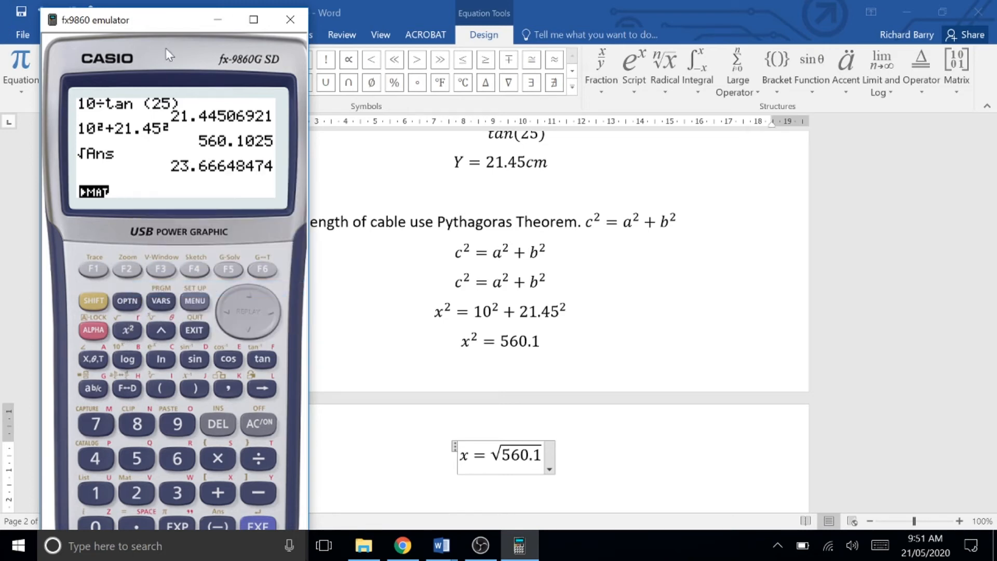
pyautogui.click(730, 434)
pyautogui.click(681, 479)
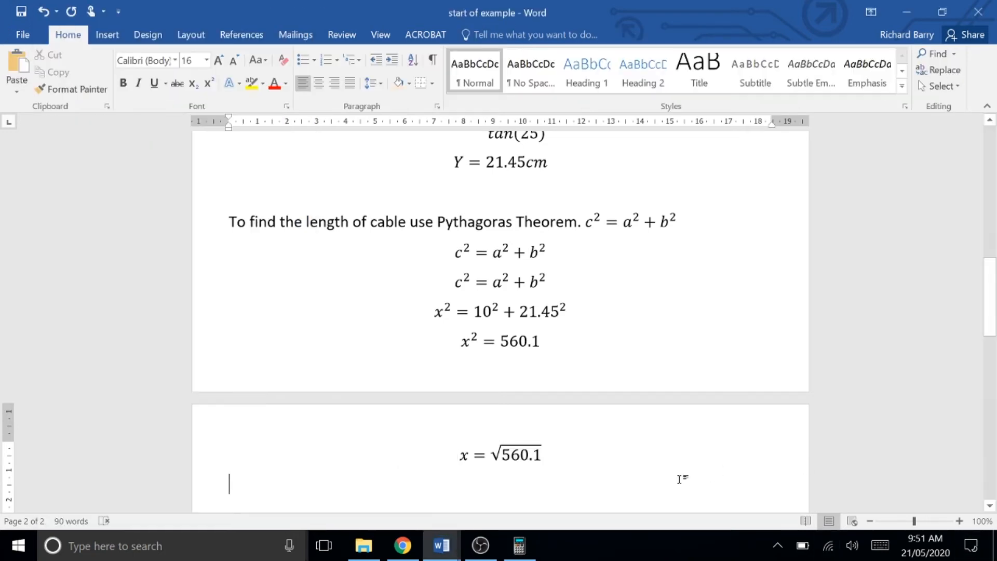
pyautogui.hotkey('ctrl', 'v')
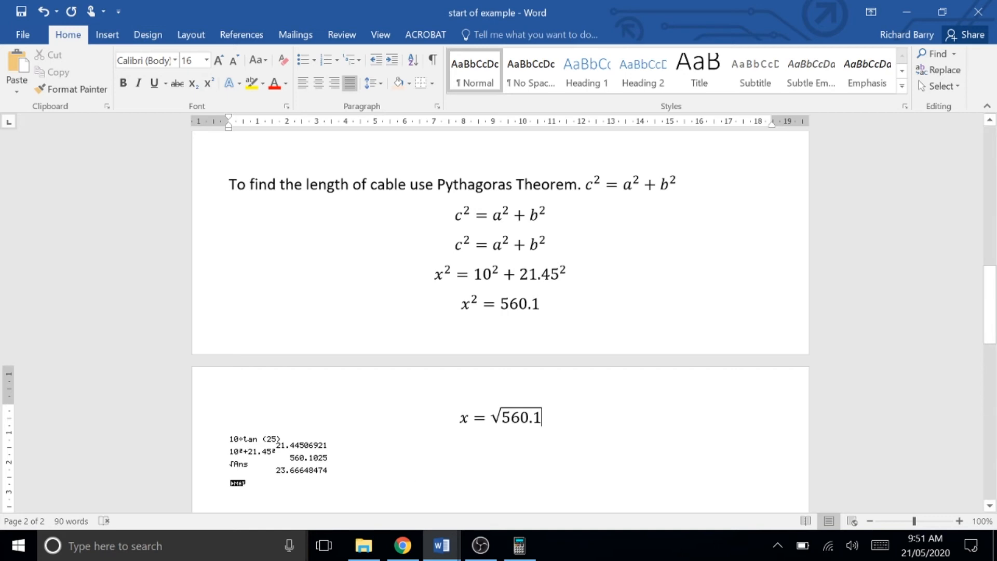
# Duplicate the equation x = √560.1 on a new line directly below it
pyautogui.moveTo(543, 419); pyautogui.dragTo(459, 424)
pyautogui.hotkey('ctrl', 'c')
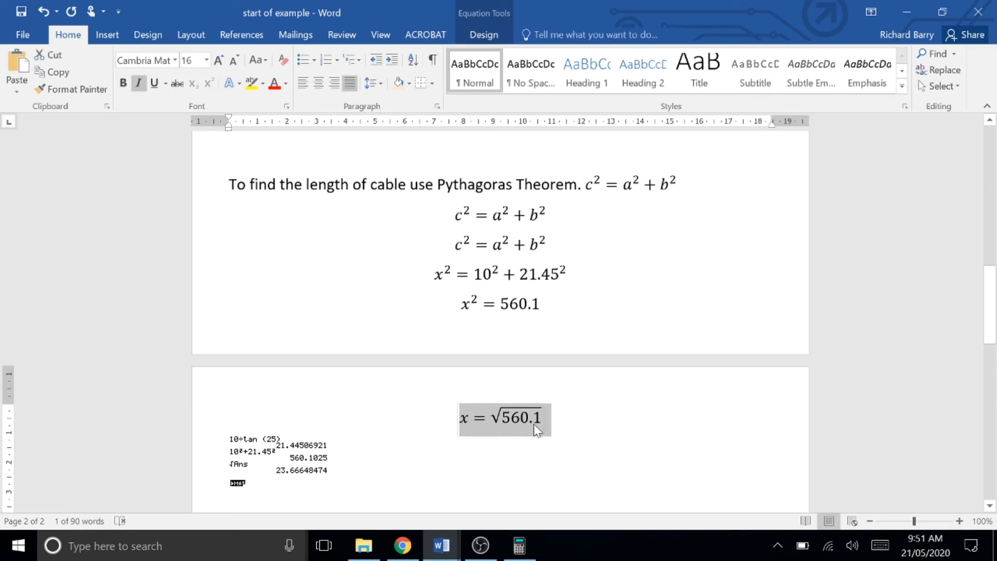
pyautogui.click(569, 419)
pyautogui.press('Return')
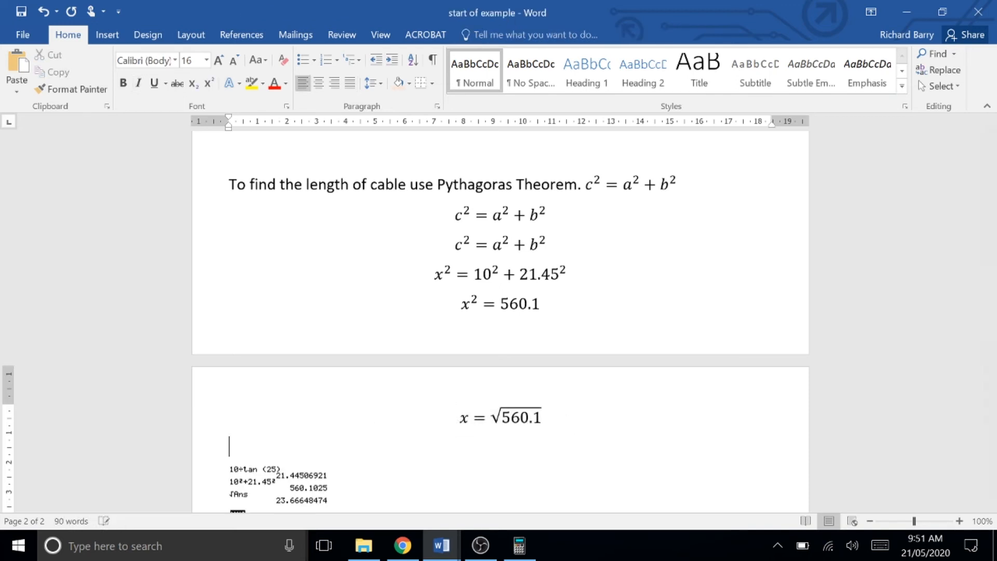
pyautogui.hotkey('ctrl', 'v')
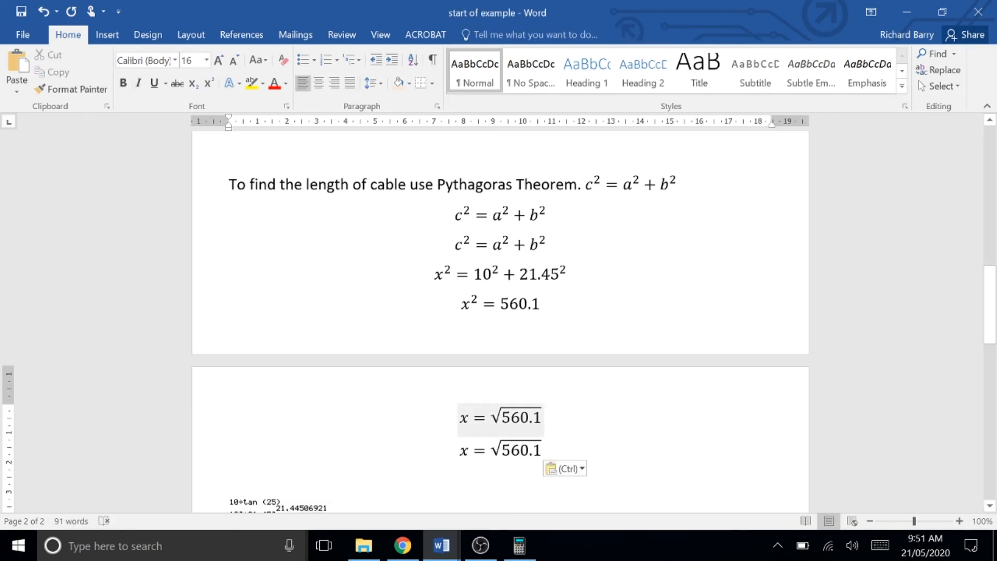
# Replace √560.1 in the duplicated equation so it reads x = 23.67cm
pyautogui.scroll(-1, 519, 420)
pyautogui.doubleClick(503, 379)
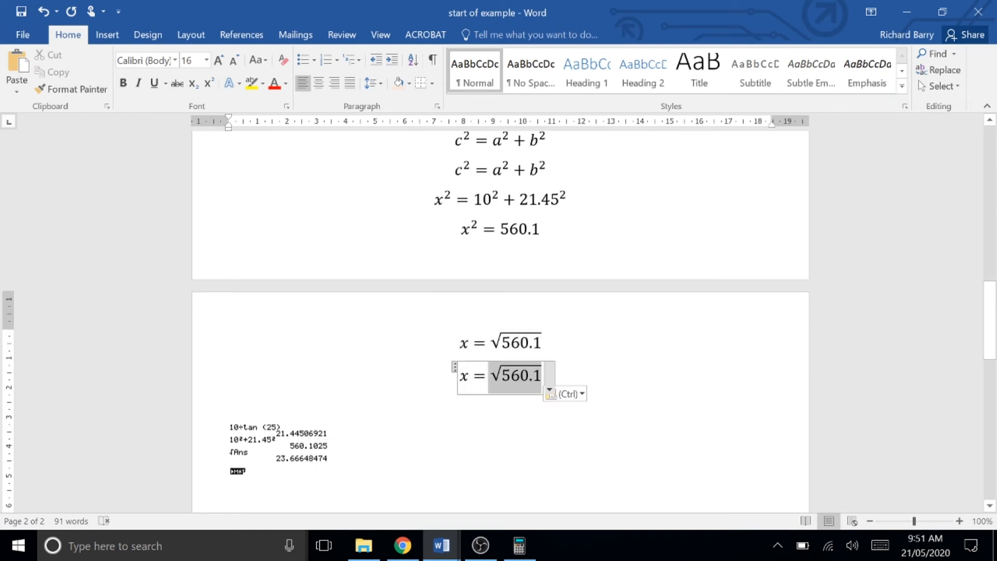
pyautogui.write('23.')
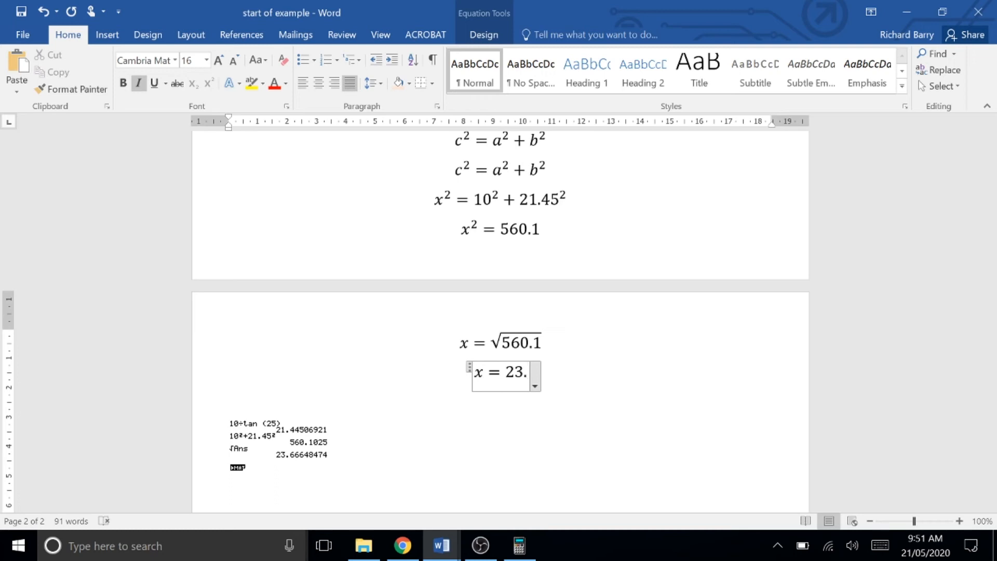
pyautogui.write('67')
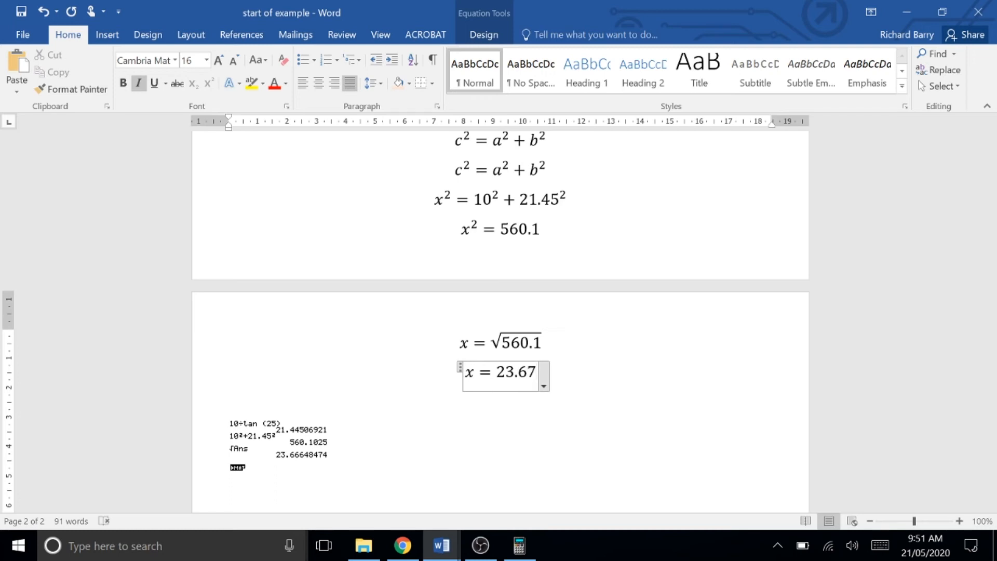
pyautogui.write('cm')
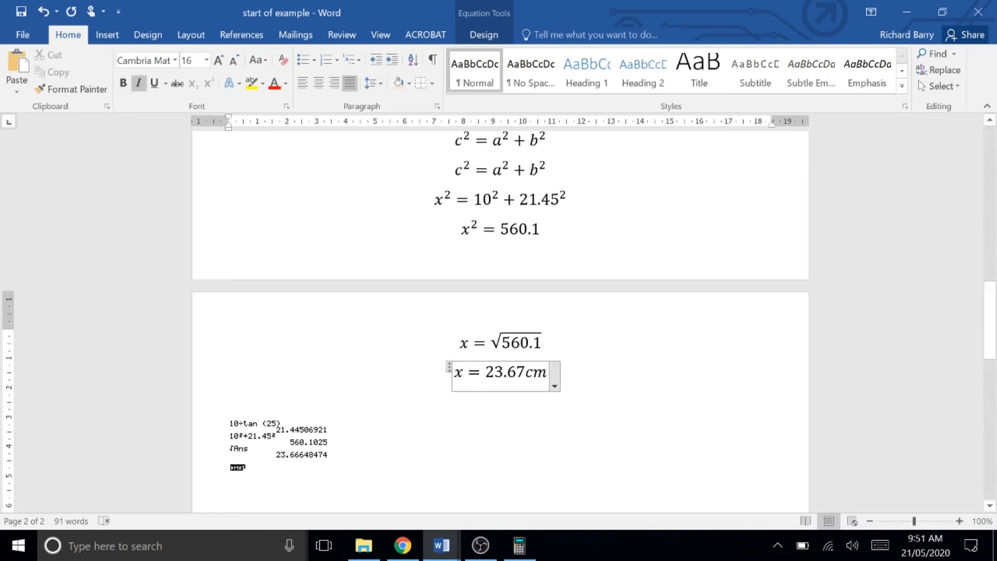
# Set the calculator screenshot to Tight text wrapping and place it near the right margin beside the last two equations
pyautogui.click(276, 443)
pyautogui.click(346, 430)
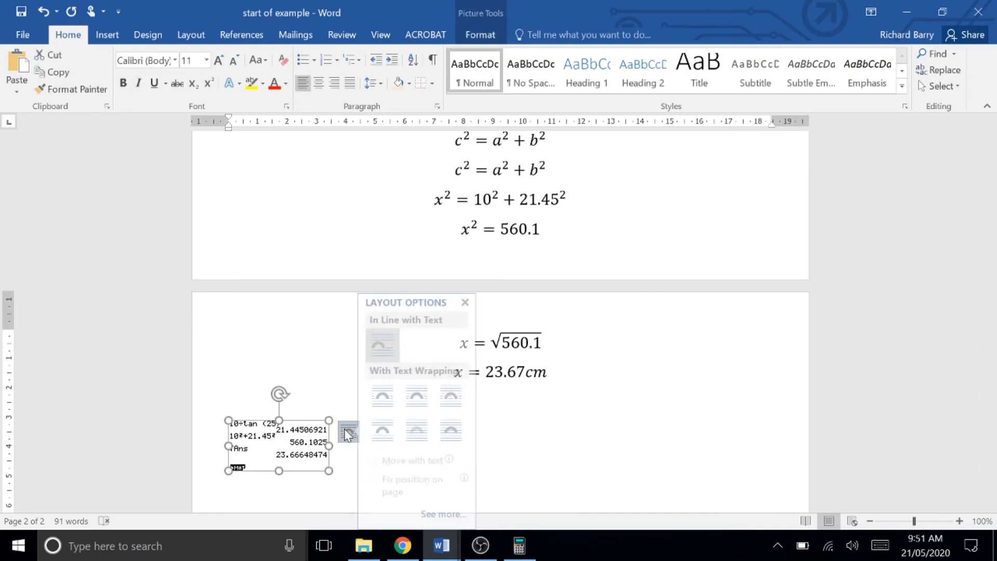
pyautogui.click(424, 405)
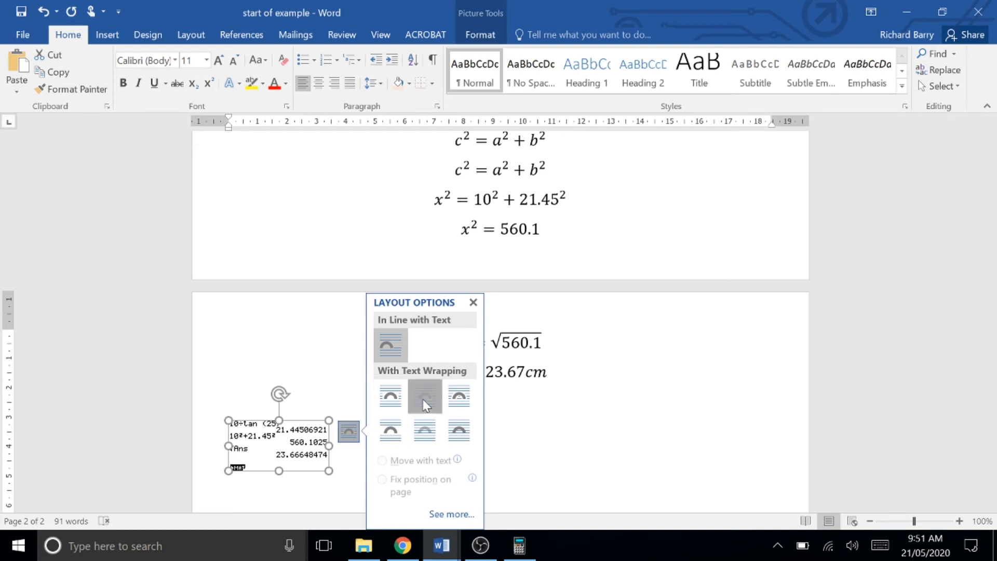
pyautogui.moveTo(272, 447); pyautogui.dragTo(724, 357)
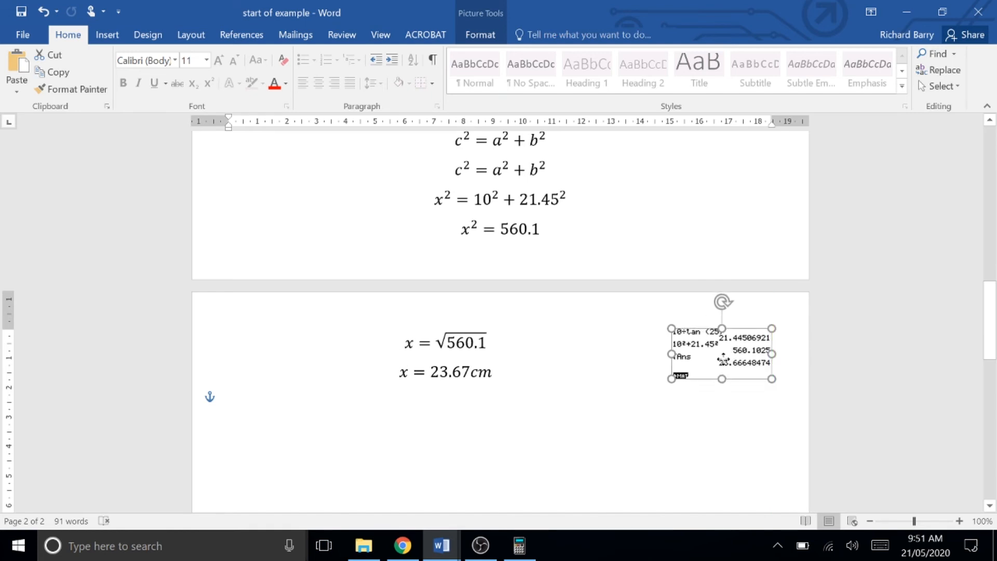
pyautogui.click(689, 410)
# Begin a concluding sentence below x = 23.67cm with "For this scenario"
pyautogui.click(431, 372)
pyautogui.click(356, 417)
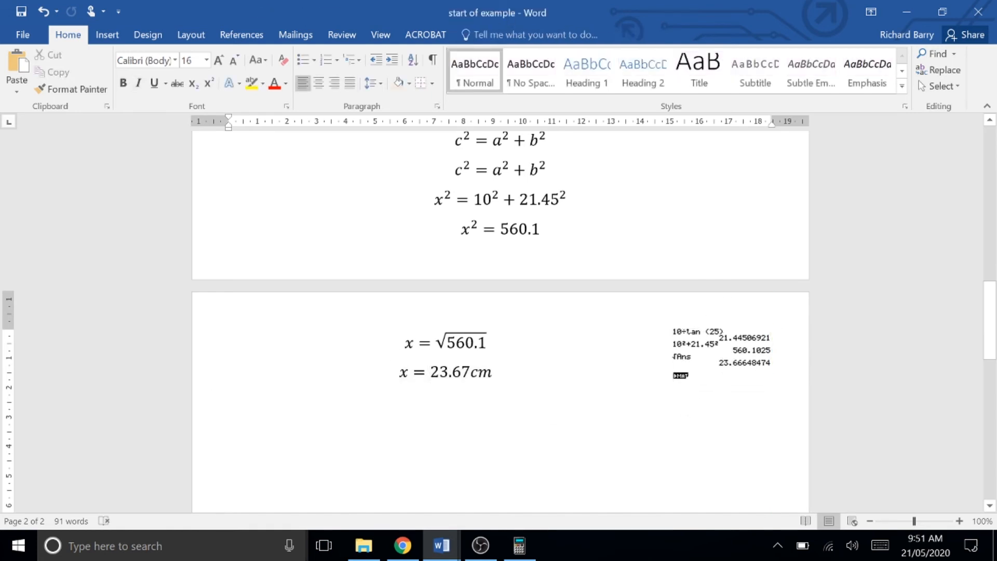
pyautogui.write('F')
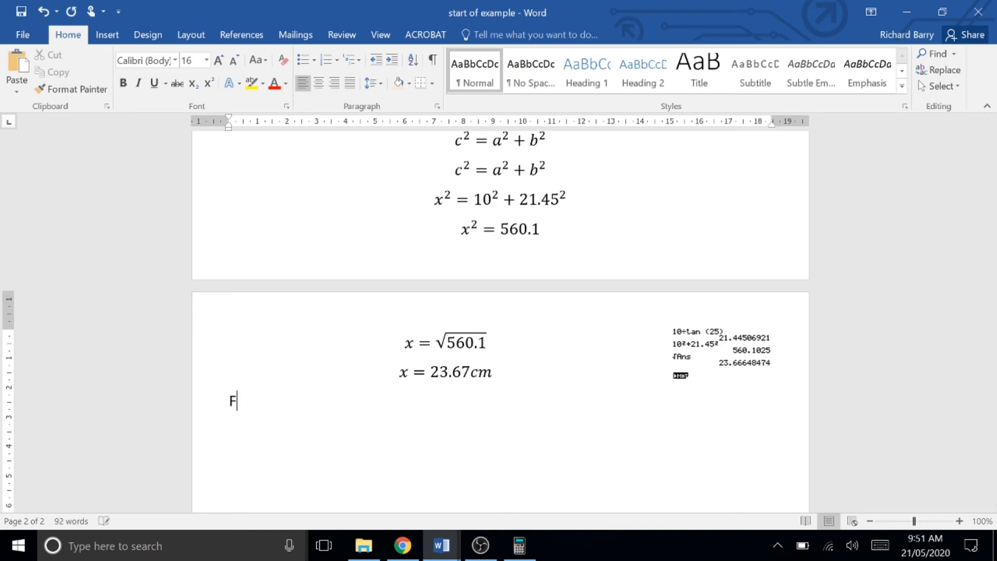
pyautogui.write('or this scen')
pyautogui.write('ario')
pyautogui.write('n')
pyautogui.press('BackSpace')
pyautogui.write('I woul')
pyautogui.press('BackSpace')
pyautogui.press('BackSpace')
pyautogui.write('ould')
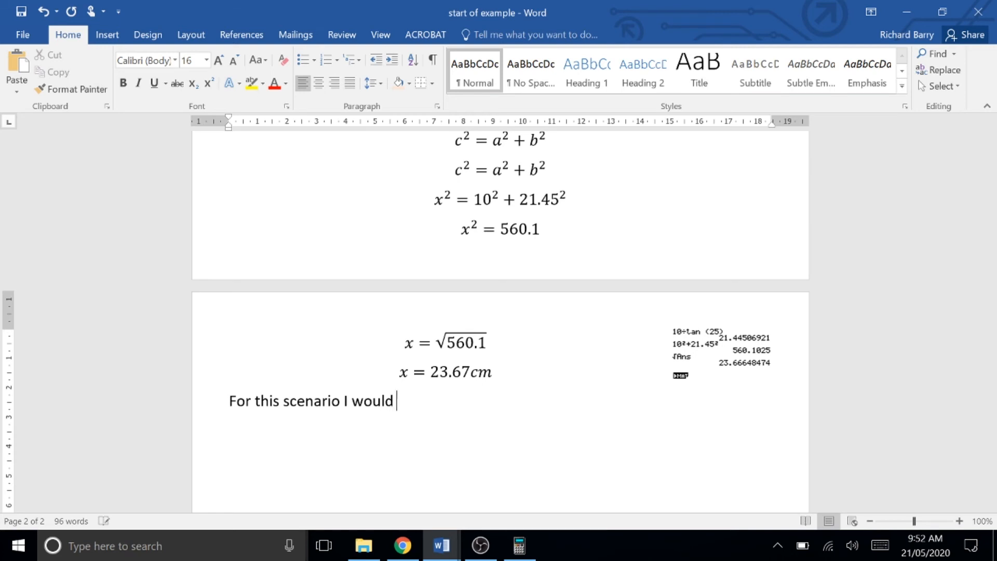
pyautogui.press('BackSpace')
pyautogui.press('BackSpace')
pyautogui.press('BackSpace')
pyautogui.press('BackSpace')
pyautogui.press('BackSpace')
pyautogui.press('BackSpace')
pyautogui.press('BackSpace')
# Continue the conclusion with "23.67cm of cable would be required after tying up, the “passenger” would travel across"
pyautogui.write('23.67cm')
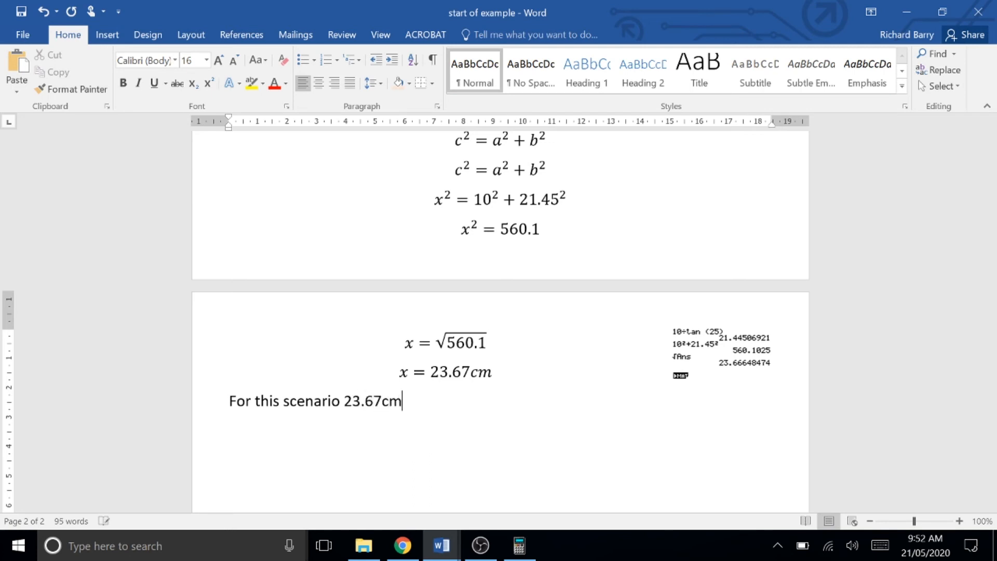
pyautogui.write(' of cable would  be required after tying up, the')
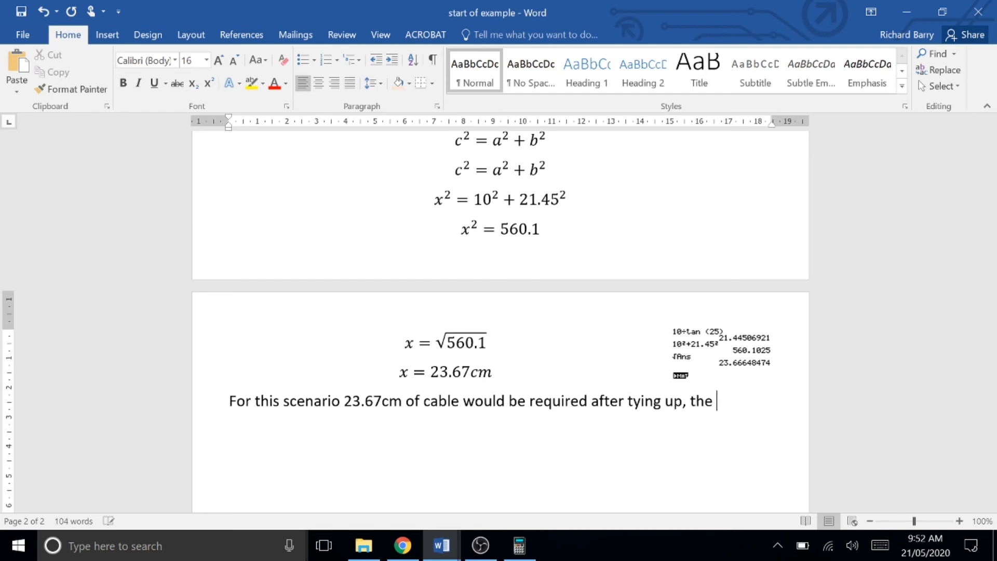
pyautogui.write('assenger')
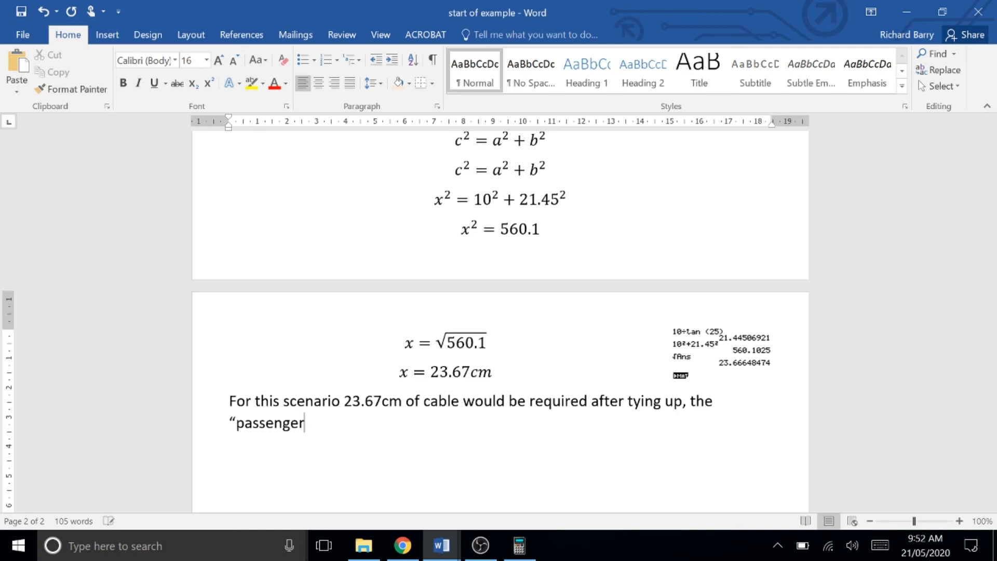
pyautogui.write('” would travel accro')
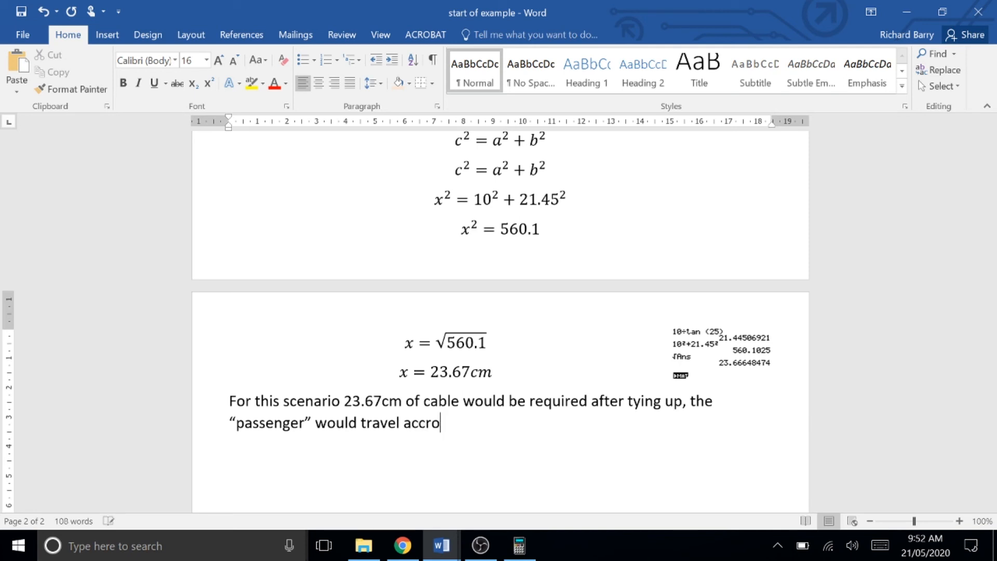
pyautogui.write('ss')
# Check the landing distance in the working above and finish the conclusion with "21 and a half metres."
pyautogui.scroll(5, 500, 311)
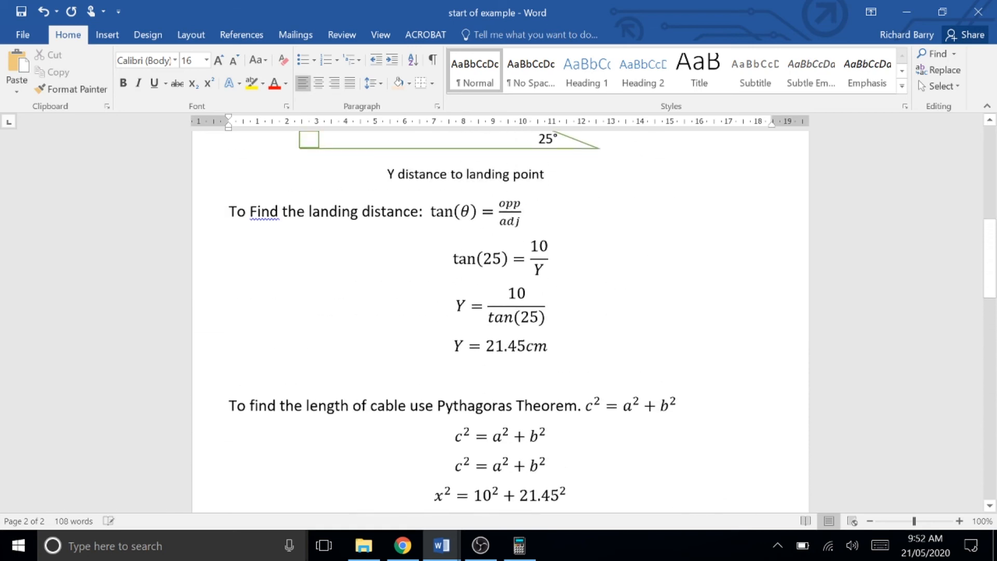
pyautogui.scroll(5, 439, 354)
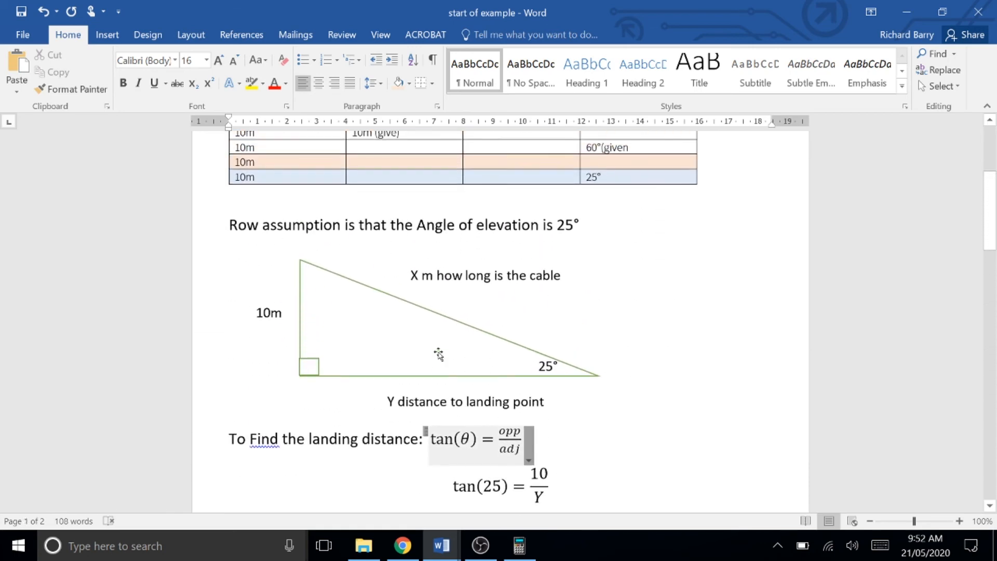
pyautogui.scroll(1, 439, 355)
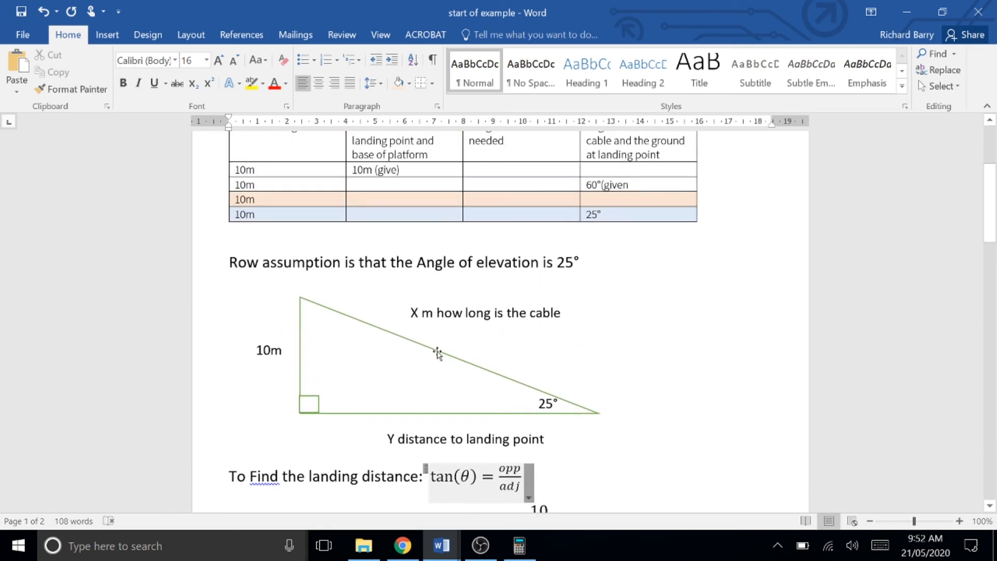
pyautogui.scroll(-15, 438, 354)
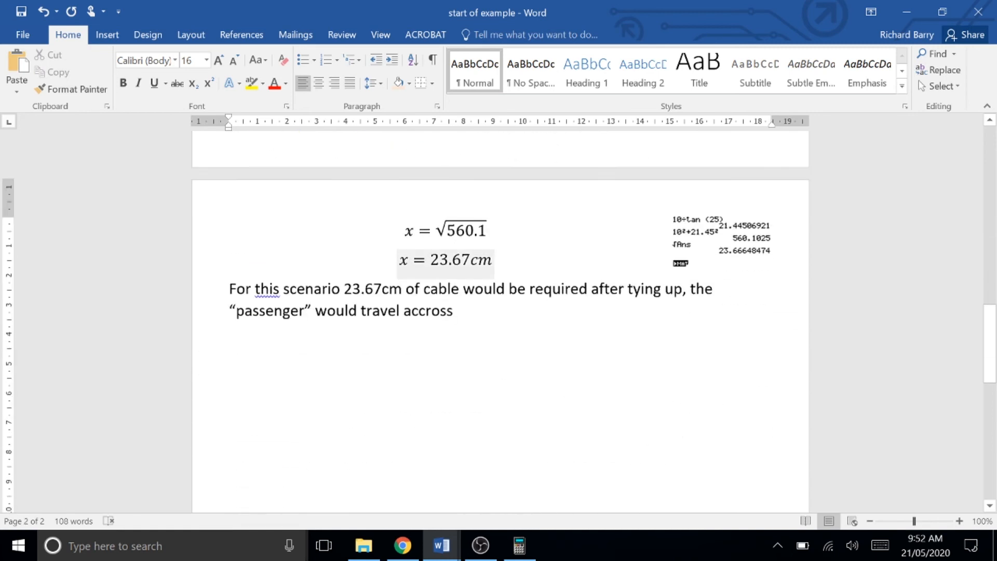
pyautogui.write('21 and a half m')
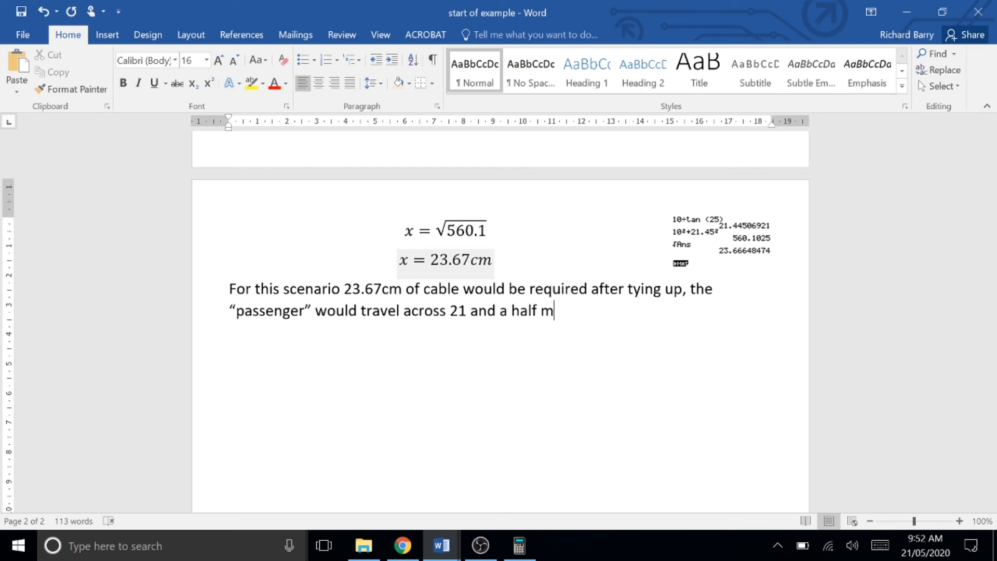
pyautogui.write('etres')
pyautogui.press('Return')
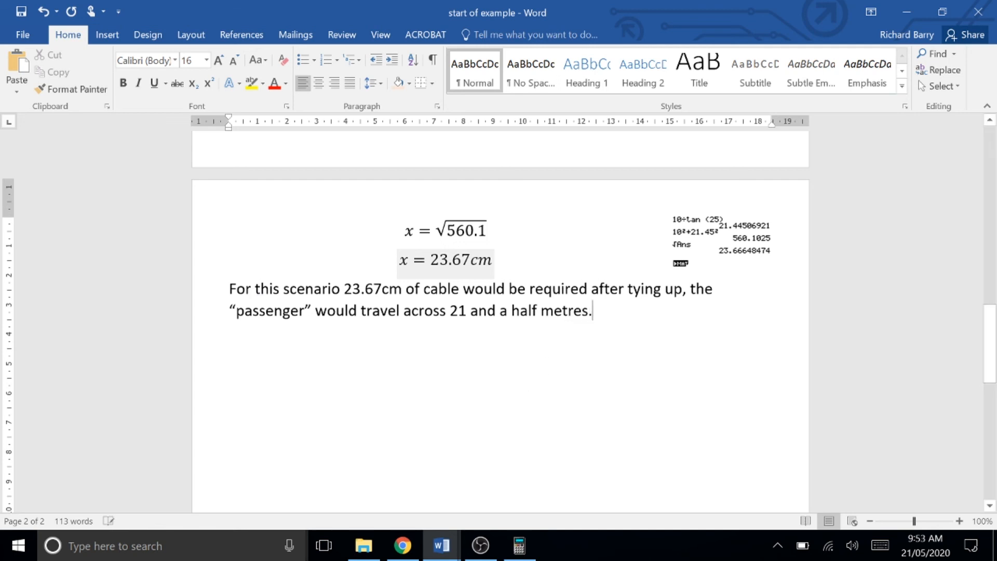
# Delete the Introduction heading with the blank line under it, and the blank line below the results table
pyautogui.scroll(6, 501, 311)
pyautogui.scroll(7, 481, 336)
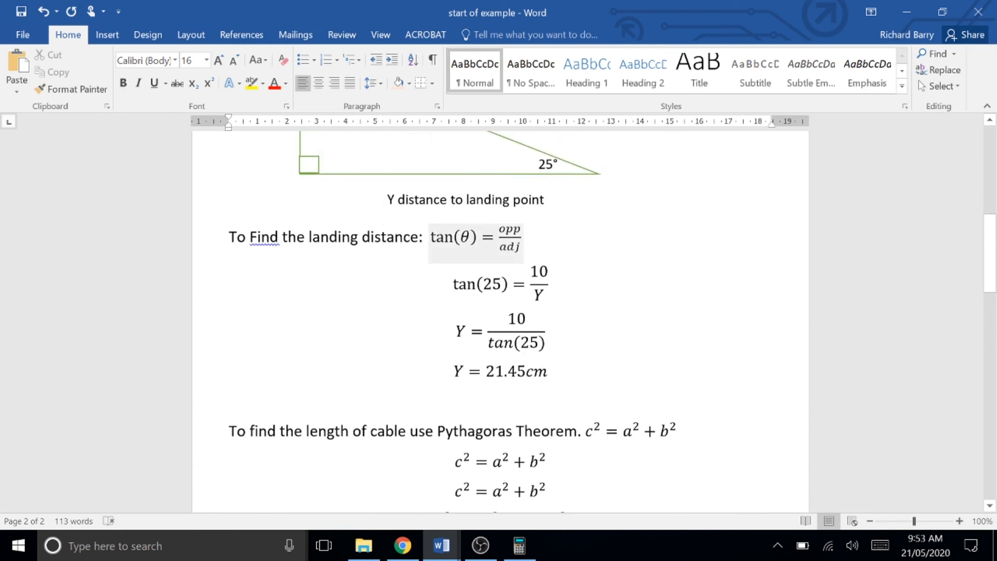
pyautogui.scroll(3, 482, 337)
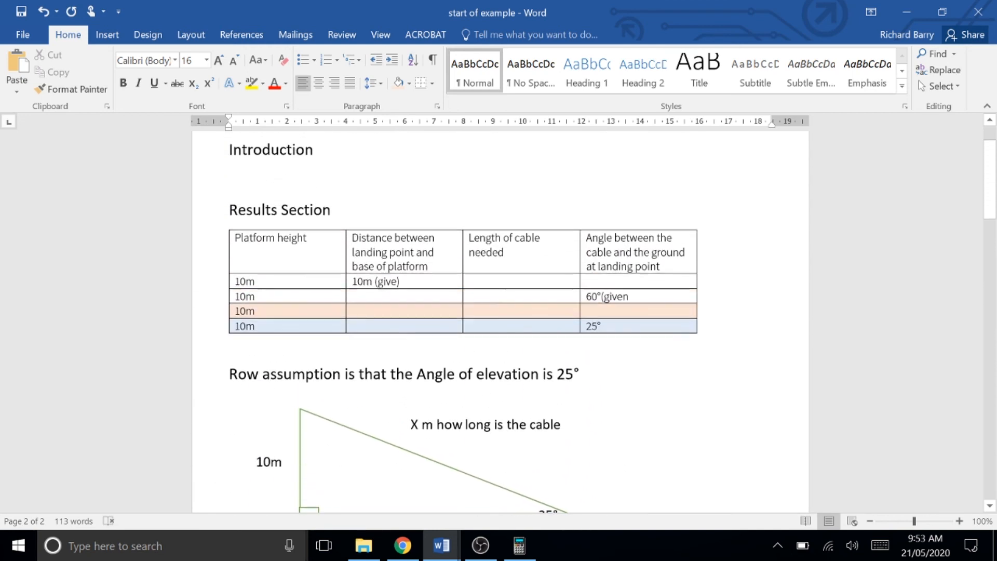
pyautogui.click(265, 241)
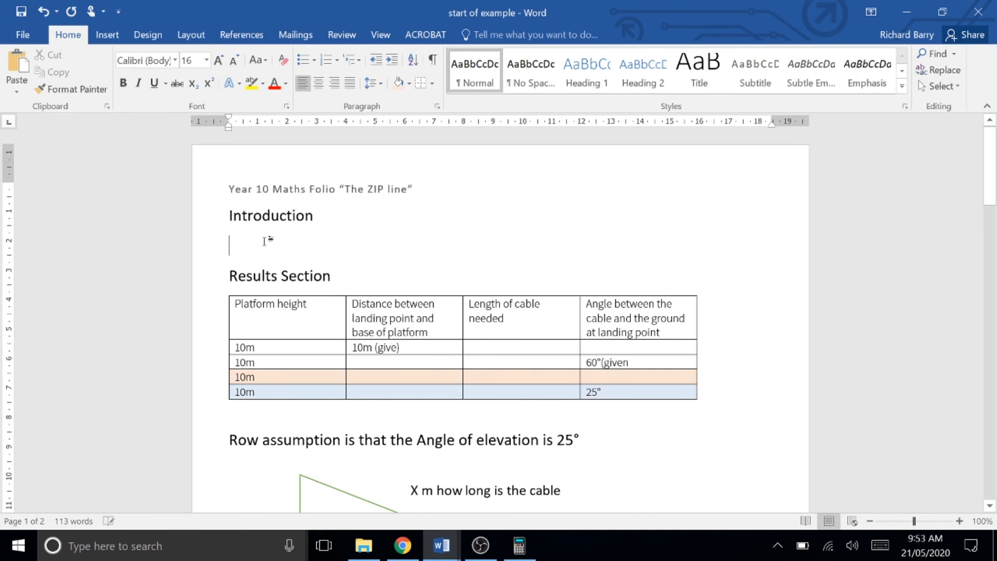
pyautogui.click(216, 218)
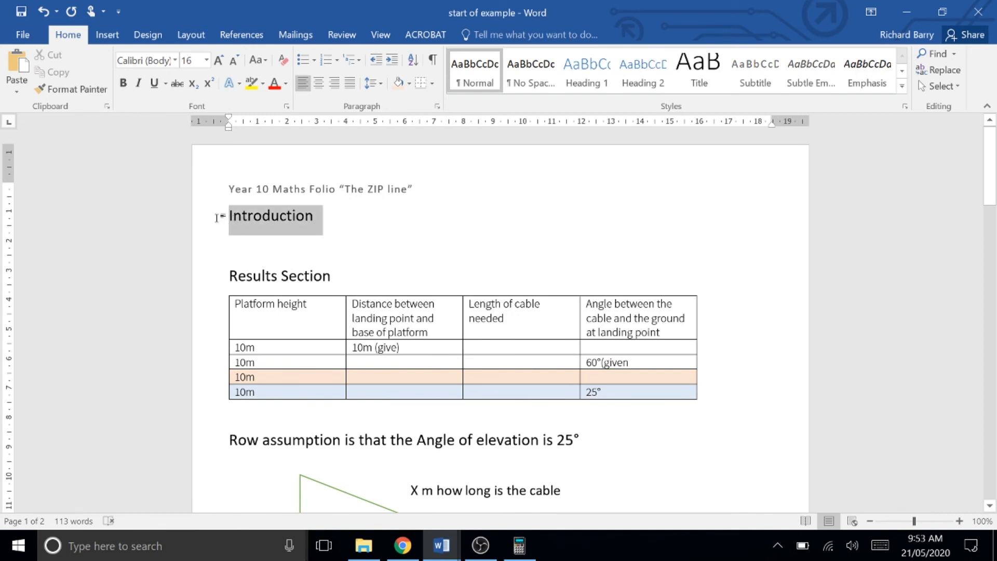
pyautogui.press('Delete')
pyautogui.press('Delete')
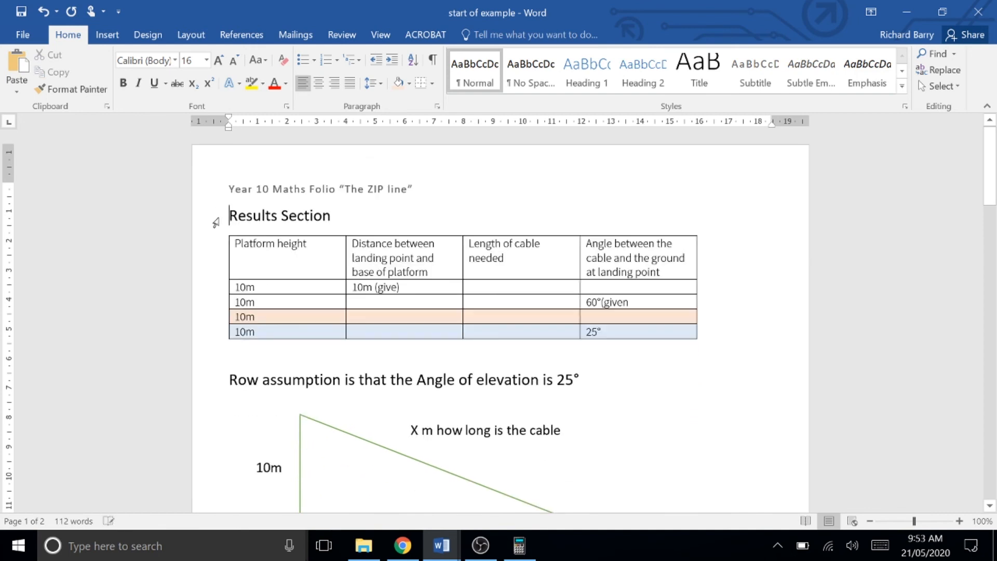
pyautogui.click(260, 359)
pyautogui.press('Delete')
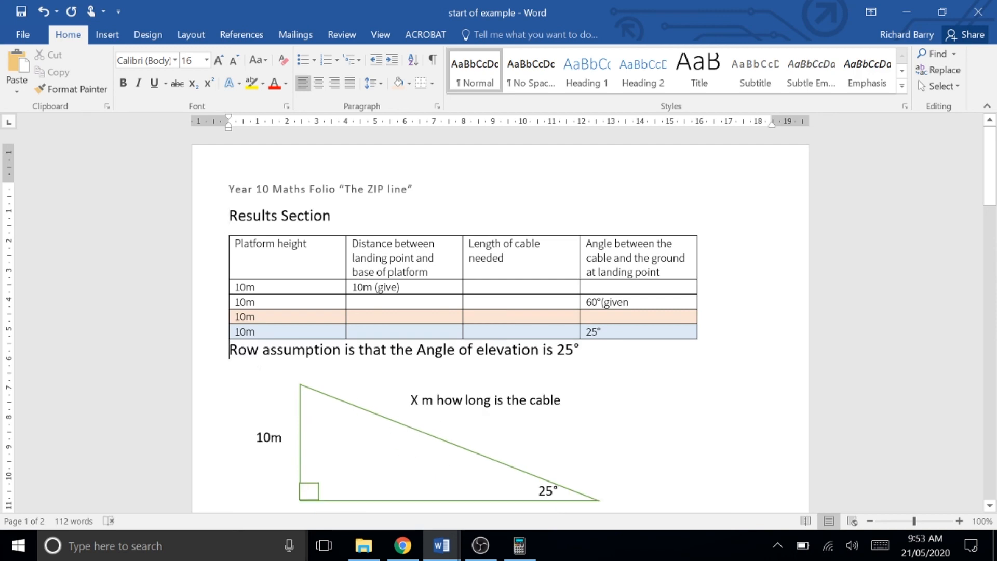
# Shrink the right-angled triangle diagram slightly from its lower-right corner
pyautogui.scroll(-4, 457, 422)
pyautogui.click(458, 372)
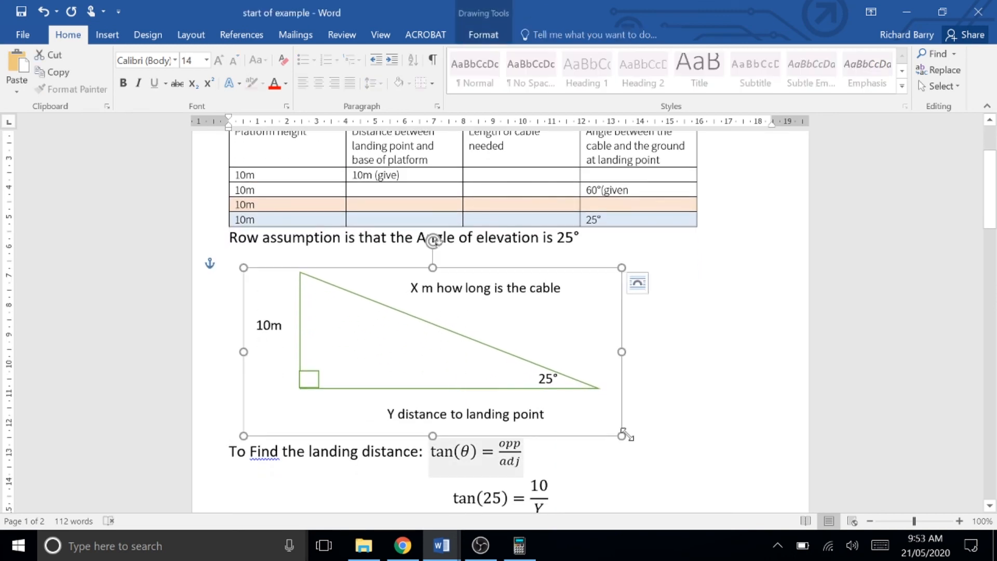
pyautogui.moveTo(623, 436)
pyautogui.mouseDown()
pyautogui.moveTo(545, 370)
pyautogui.moveTo(591, 409)
pyautogui.mouseUp()
# Remove the blank lines above "To Find the landing distance" and above "To find the length of cable"
pyautogui.click(291, 423)
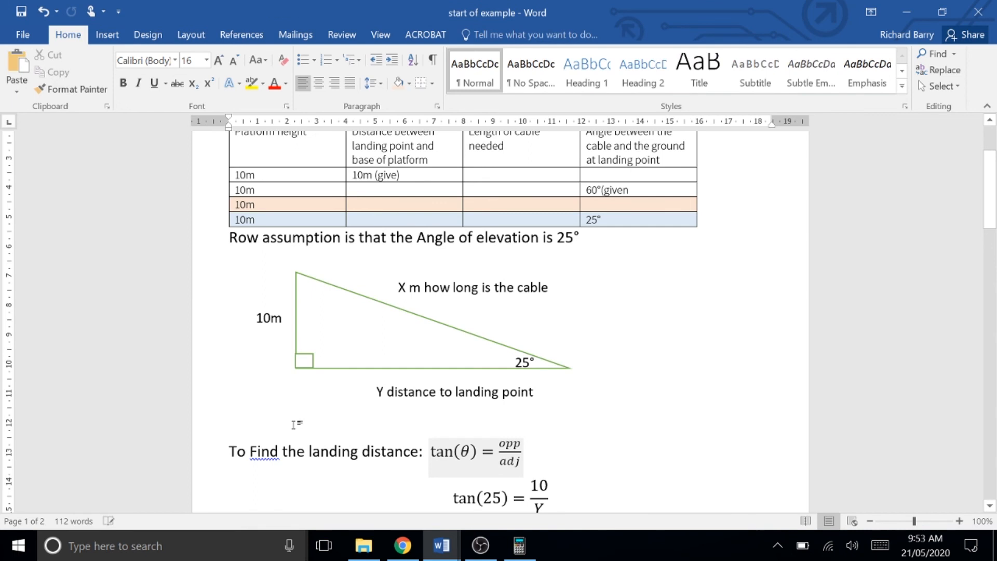
pyautogui.scroll(-6, 294, 424)
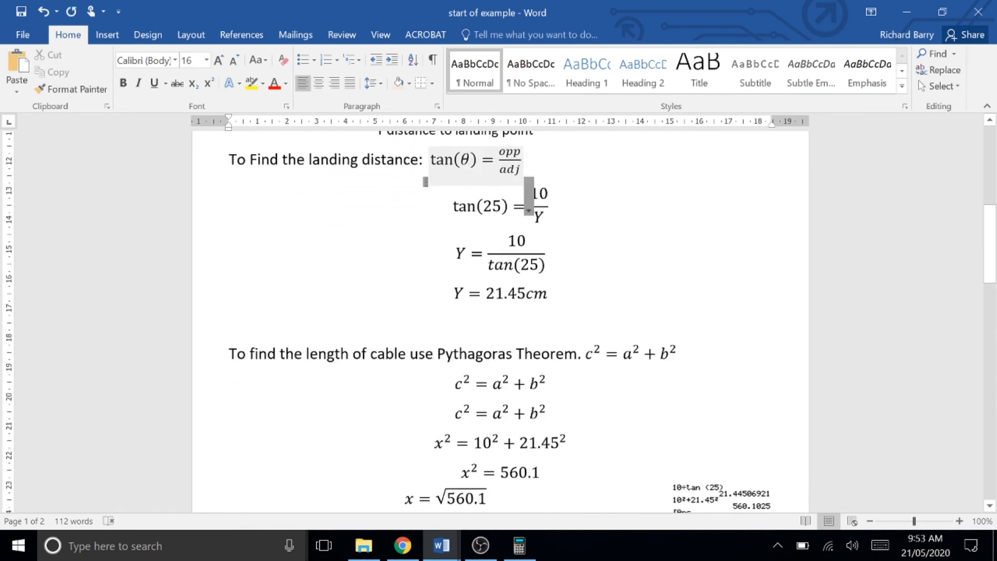
pyautogui.press('Delete')
pyautogui.scroll(-3, 259, 325)
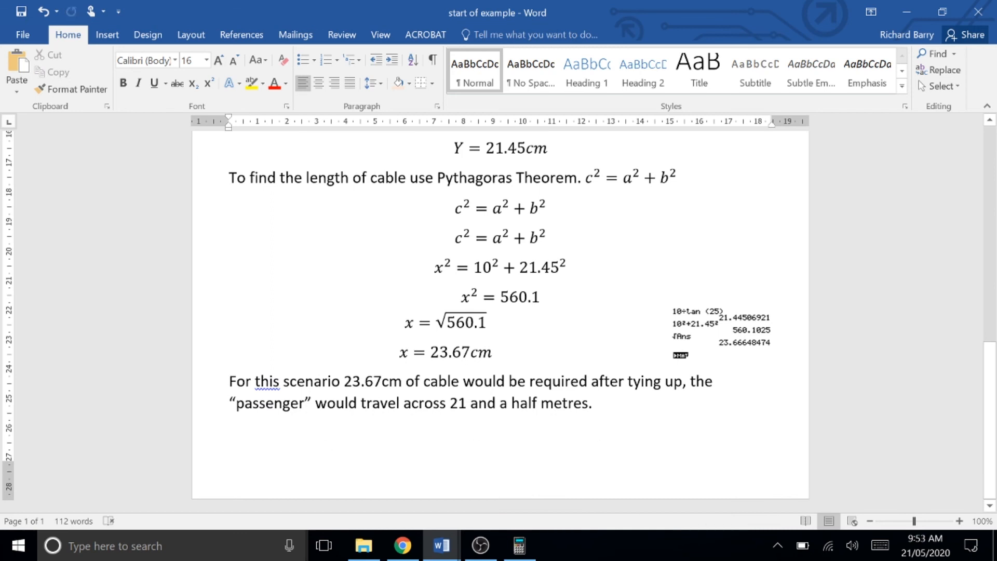
pyautogui.moveTo(364, 547)
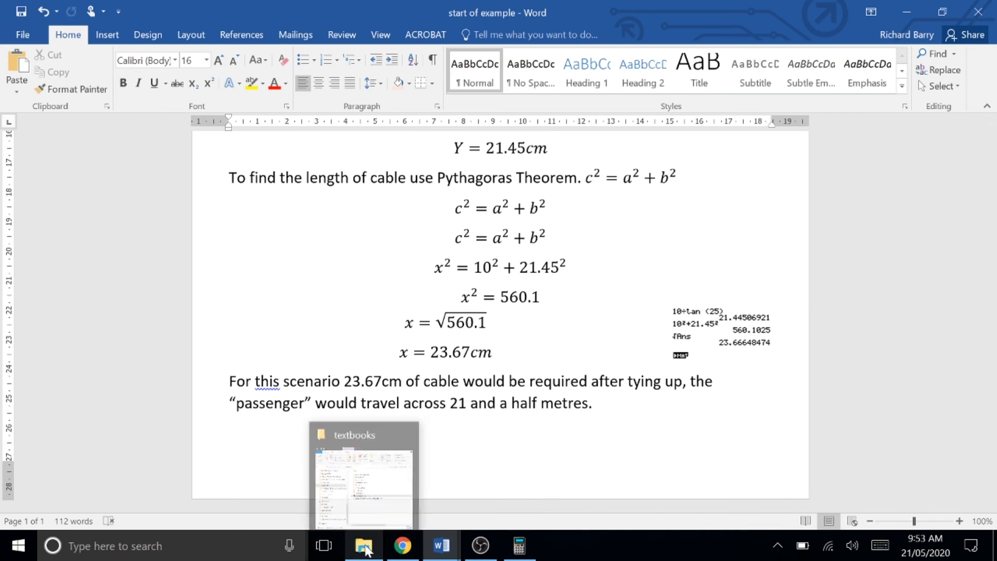
pyautogui.moveTo(343, 450)
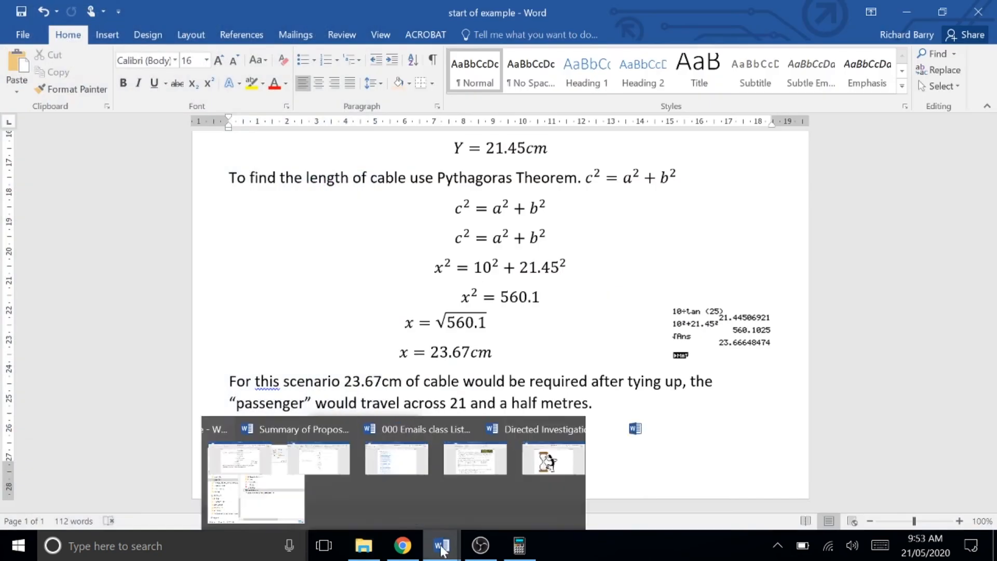
# Switch to the Document1 window and delete the picture of the figure leaning on an hourglass
pyautogui.moveTo(442, 546)
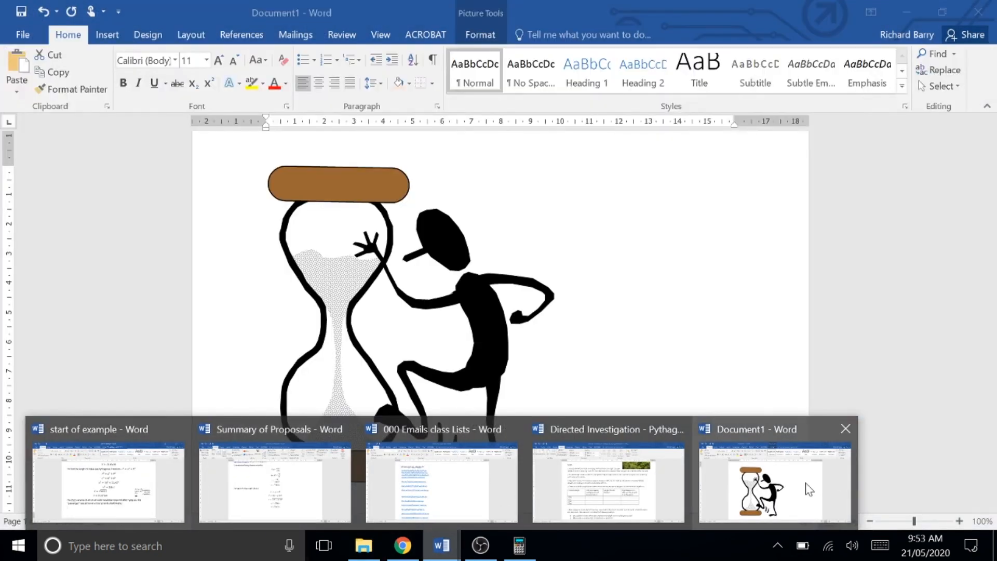
pyautogui.click(809, 487)
pyautogui.press('Delete')
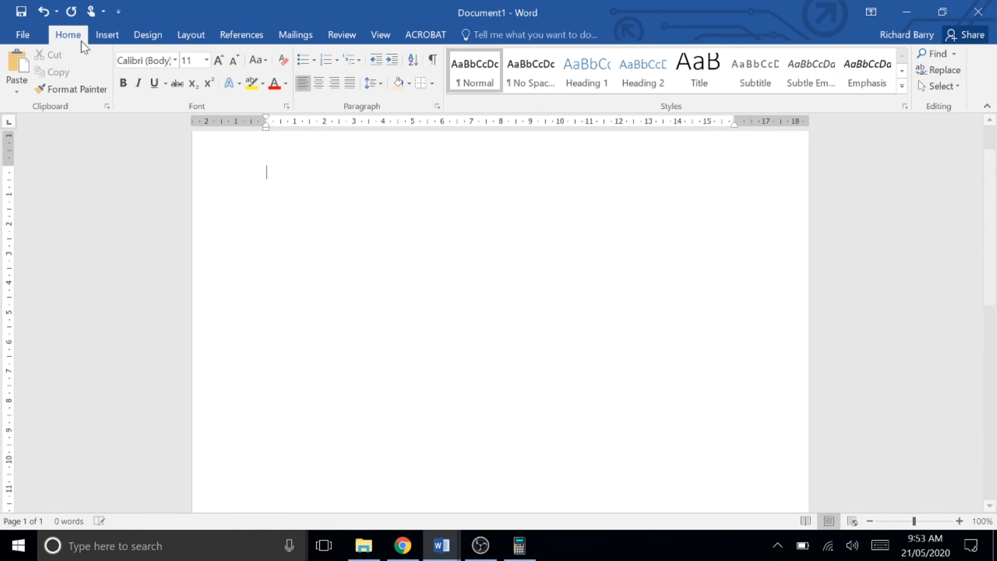
# Insert the AMJOY picture from the SCRBEANS folder on the USB drive into the blank page
pyautogui.click(107, 35)
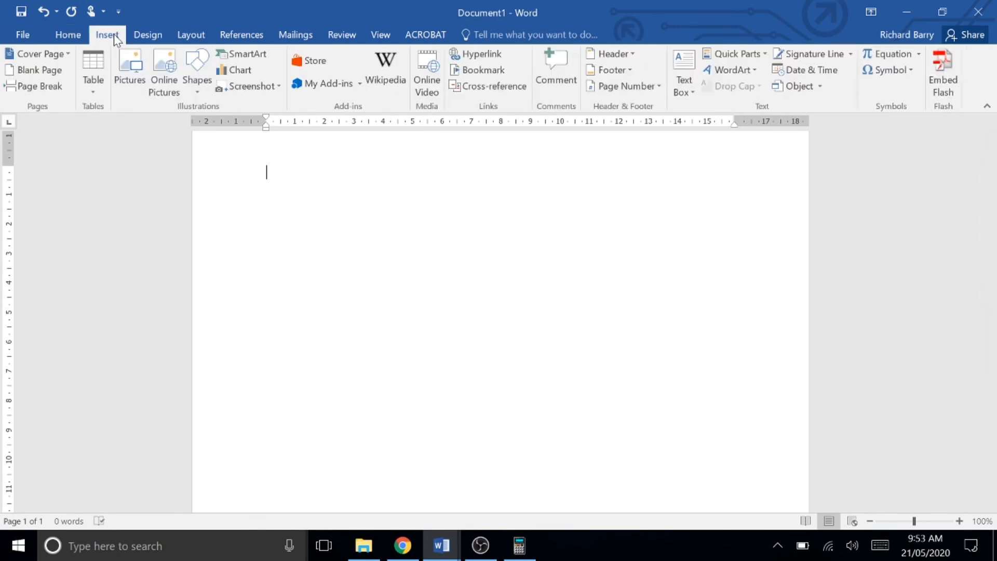
pyautogui.click(134, 82)
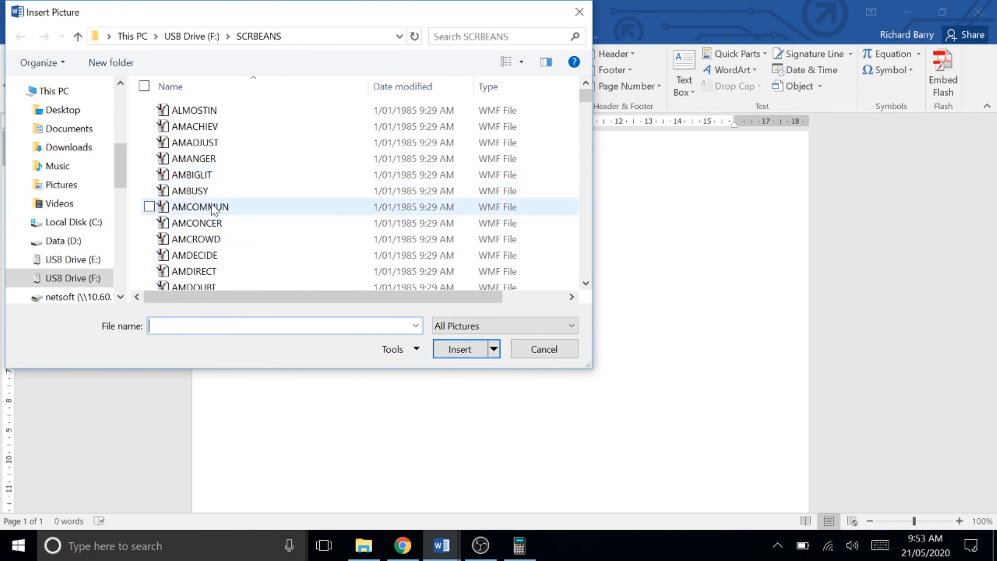
pyautogui.scroll(-5, 215, 209)
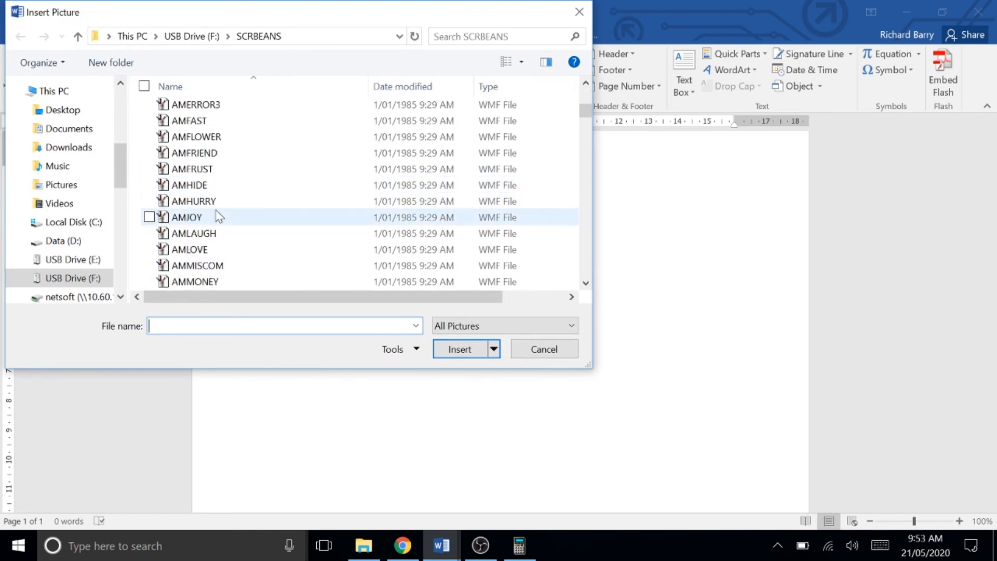
pyautogui.click(223, 219)
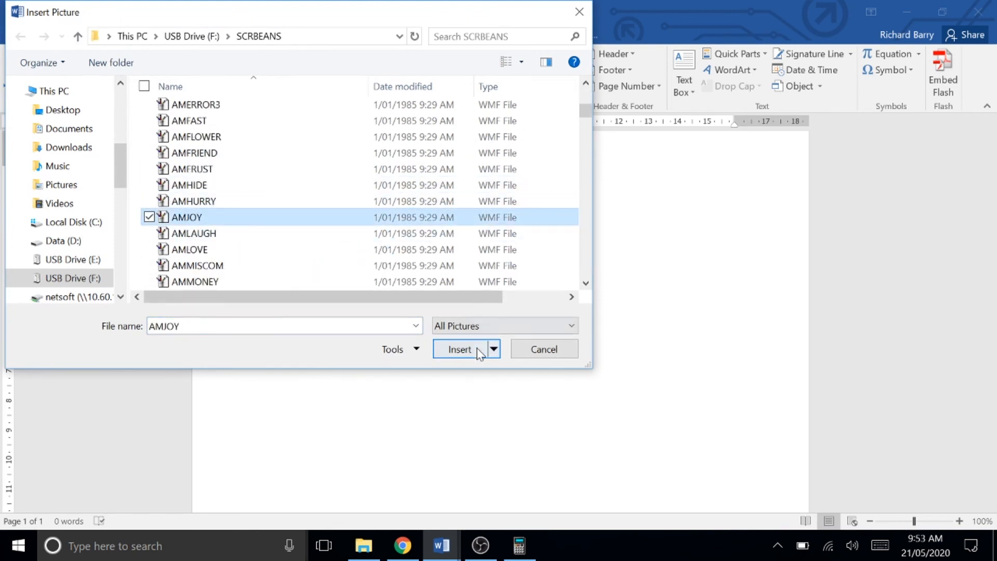
pyautogui.click(460, 349)
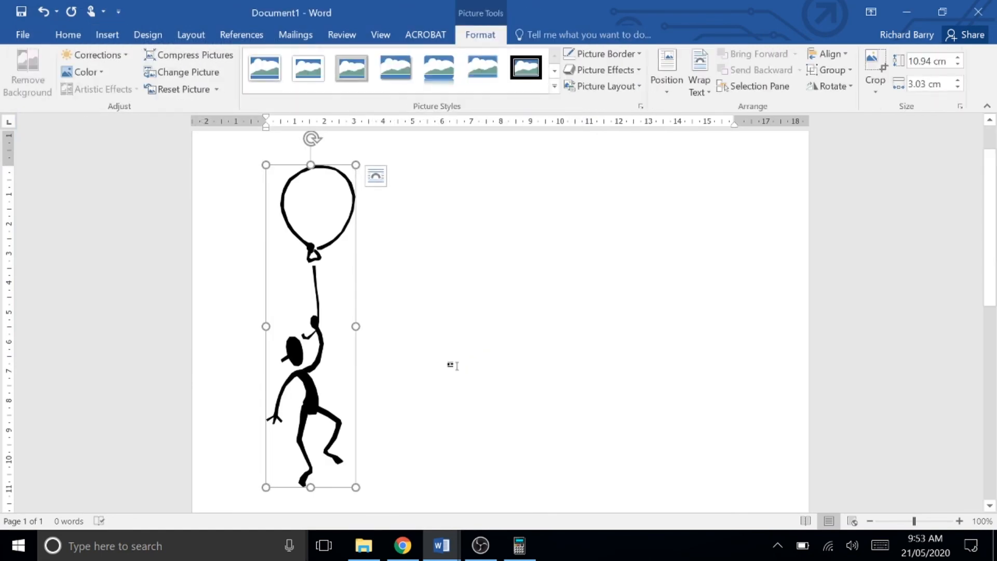
pyautogui.click(481, 546)
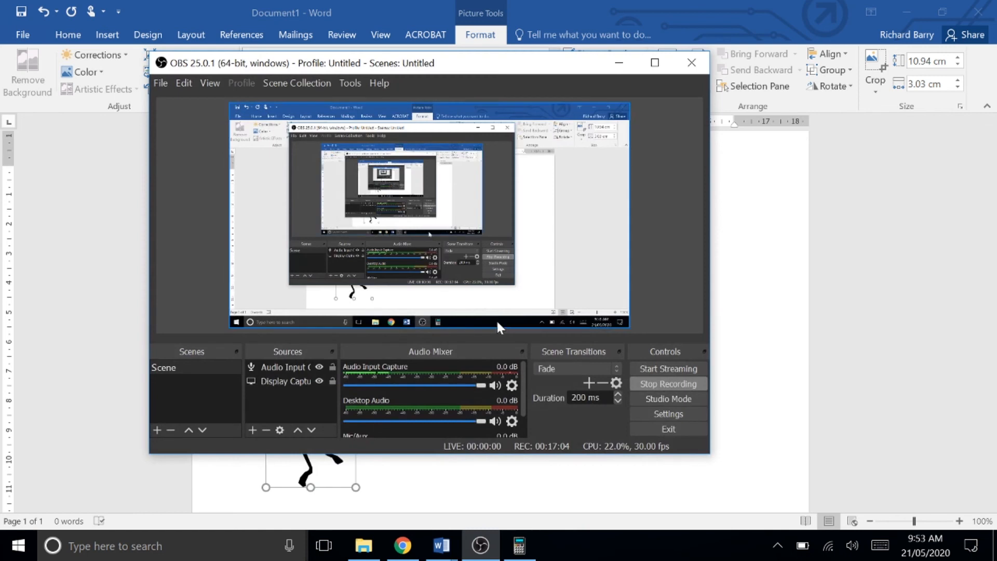
pyautogui.click(662, 383)
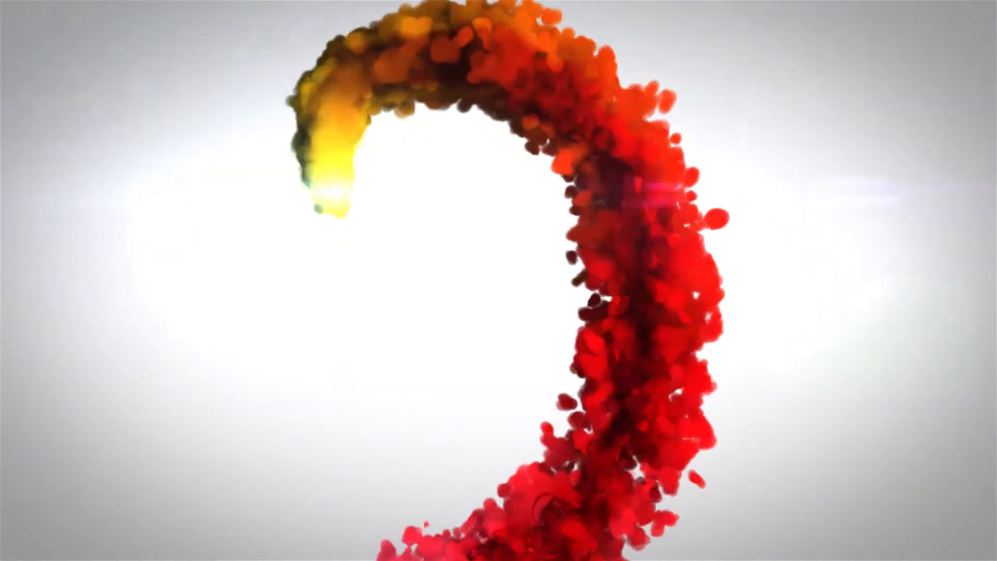